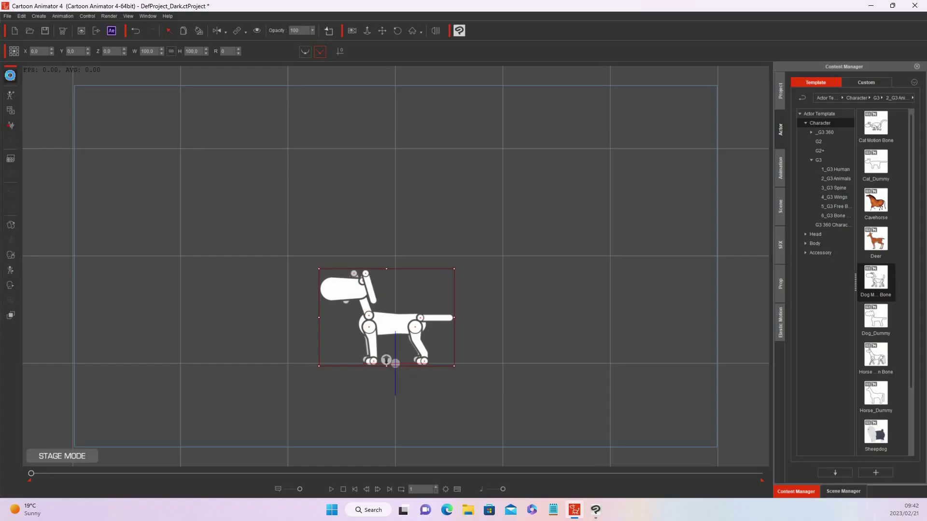
Switch Cartoon Animator to Composer Mode to show the dog's skeleton and hip, spine, tail, leg and head bones.
{"action": "left_click", "coordinate": [10, 75]}
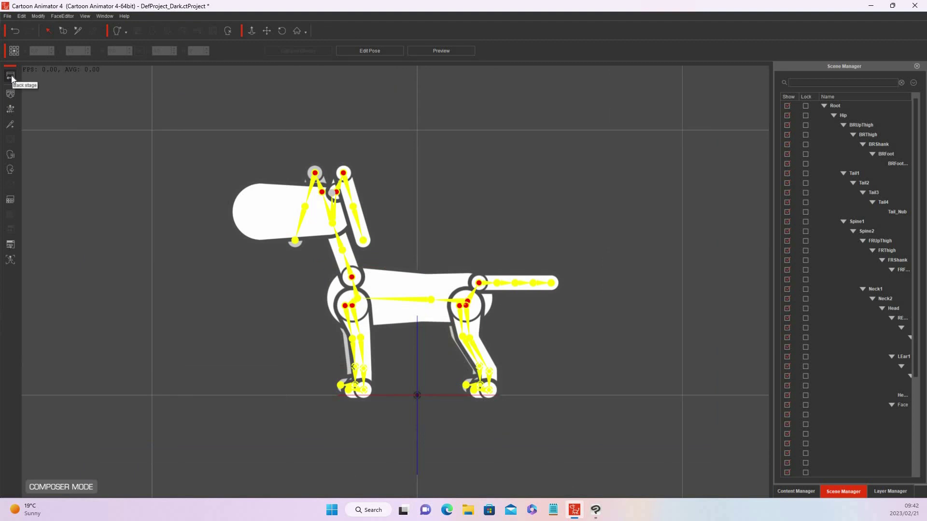
Launch the dog character as one head-and-body DogMotionBone.psd in Clip Studio Paint.
{"action": "left_click", "coordinate": [10, 245]}
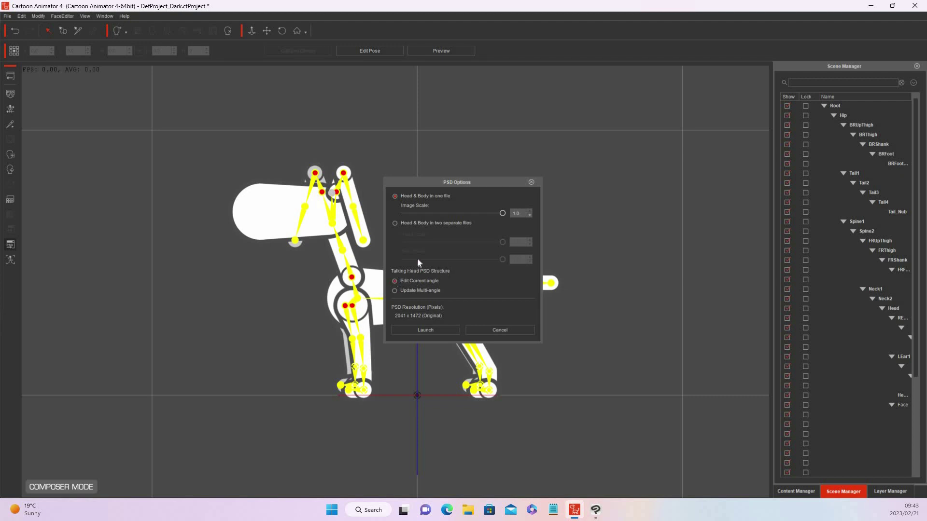
{"action": "left_click", "coordinate": [421, 329]}
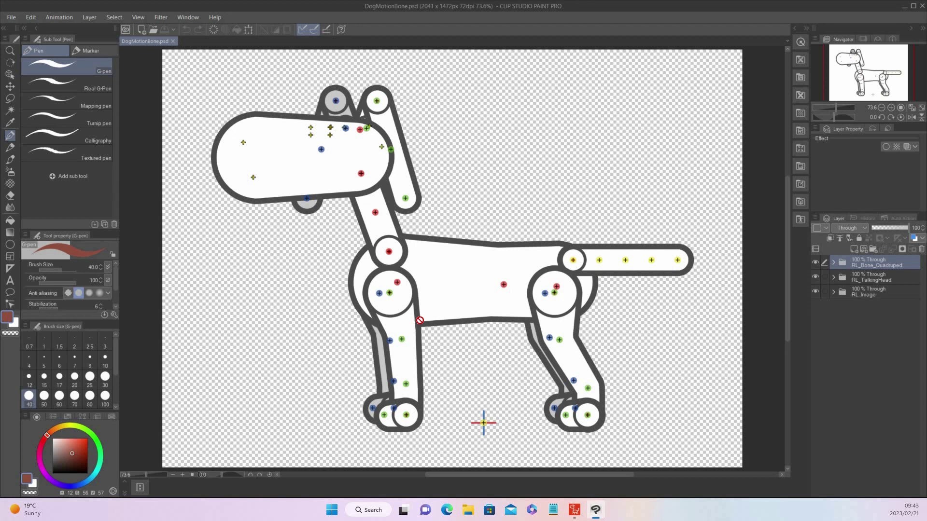
Inspect the RL_Image and RL_TalkingHead template folders, including the Center subfolder.
{"action": "left_click", "coordinate": [834, 292]}
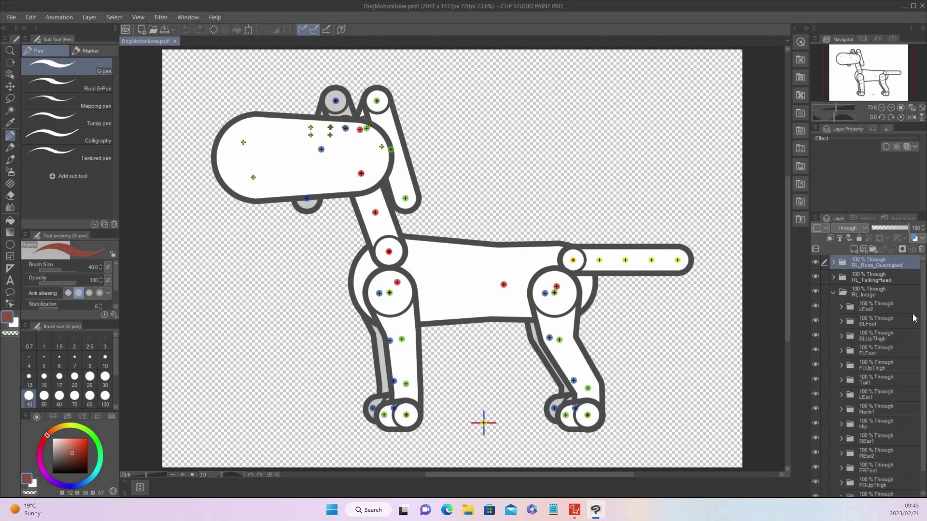
{"action": "scroll", "coordinate": [923, 360], "scroll_direction": "down", "scroll_amount": 1}
{"action": "left_click", "coordinate": [834, 292]}
{"action": "left_click", "coordinate": [834, 277]}
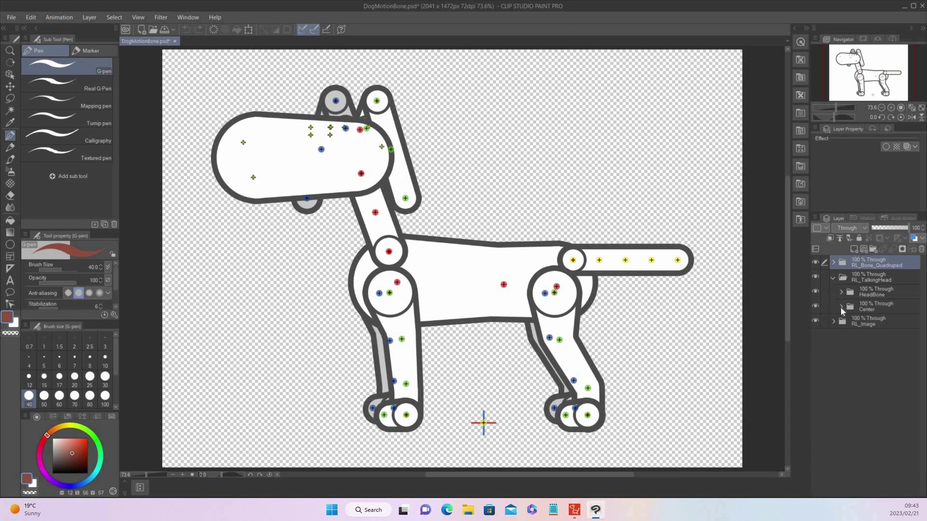
{"action": "left_click", "coordinate": [841, 308]}
{"action": "left_click", "coordinate": [841, 307]}
{"action": "left_click", "coordinate": [833, 278]}
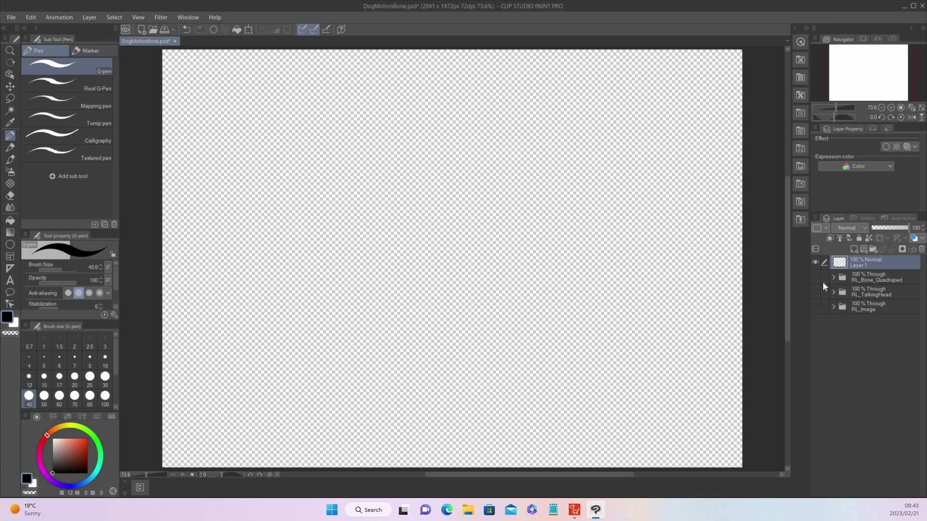
Add a white-filled Layer 2 below the template folders, then return to Layer 1 with black pencil.
{"action": "left_click", "coordinate": [15, 144]}
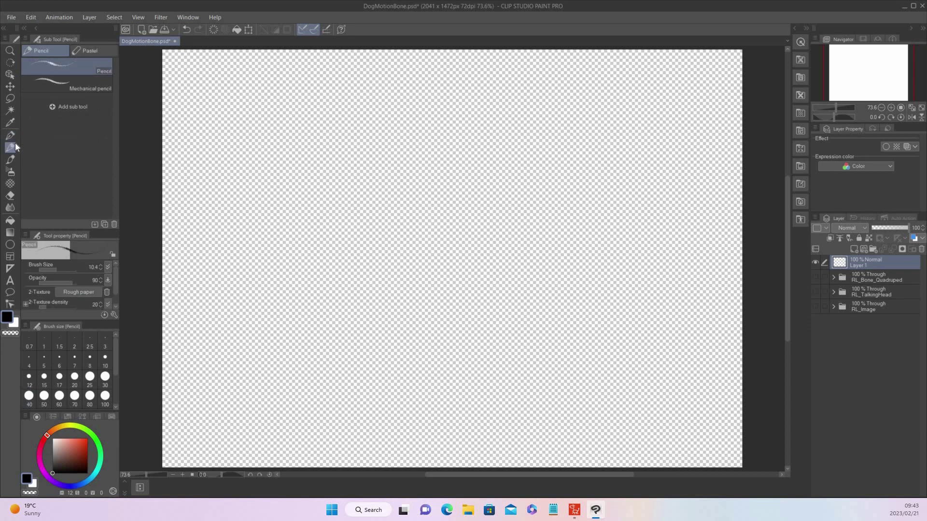
{"action": "left_click", "coordinate": [855, 249]}
{"action": "left_click_drag", "start_coordinate": [873, 265], "coordinate": [878, 329]}
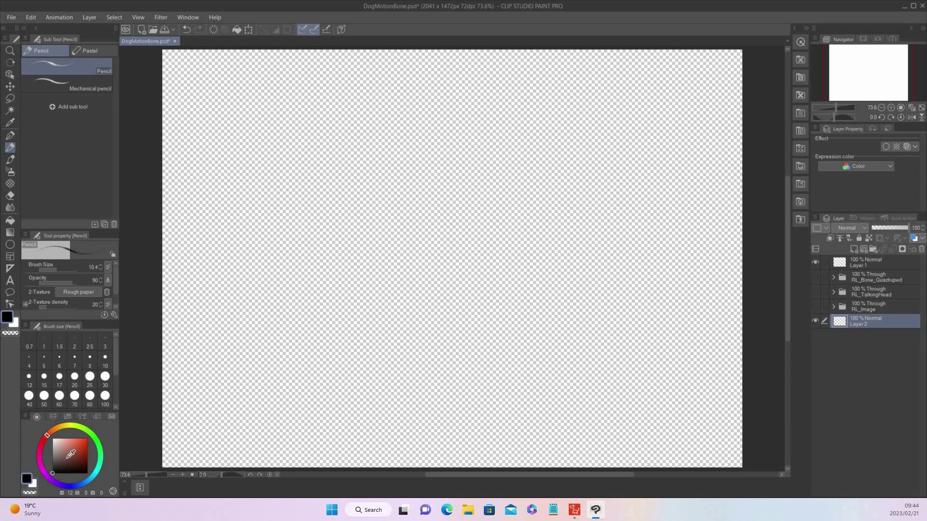
{"action": "left_click", "coordinate": [53, 439]}
{"action": "left_click", "coordinate": [238, 28]}
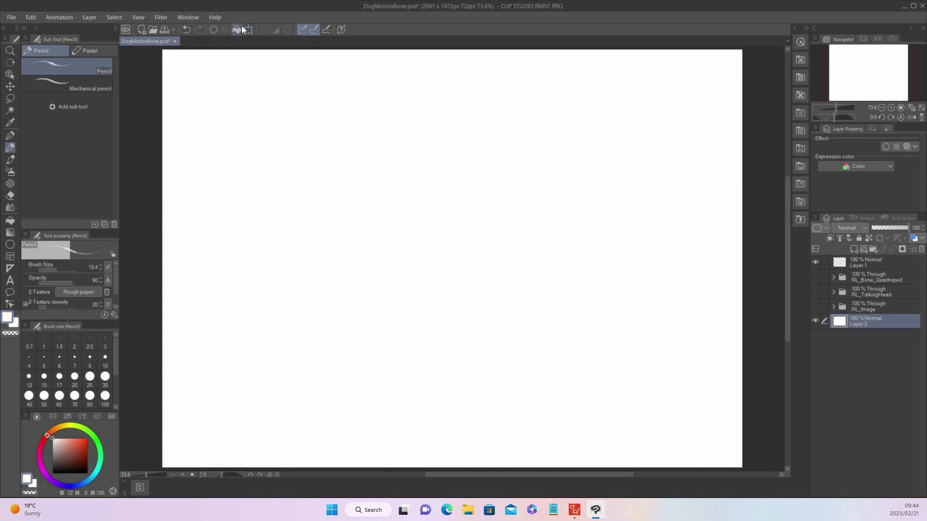
{"action": "left_click", "coordinate": [869, 263]}
{"action": "key", "text": "x"}
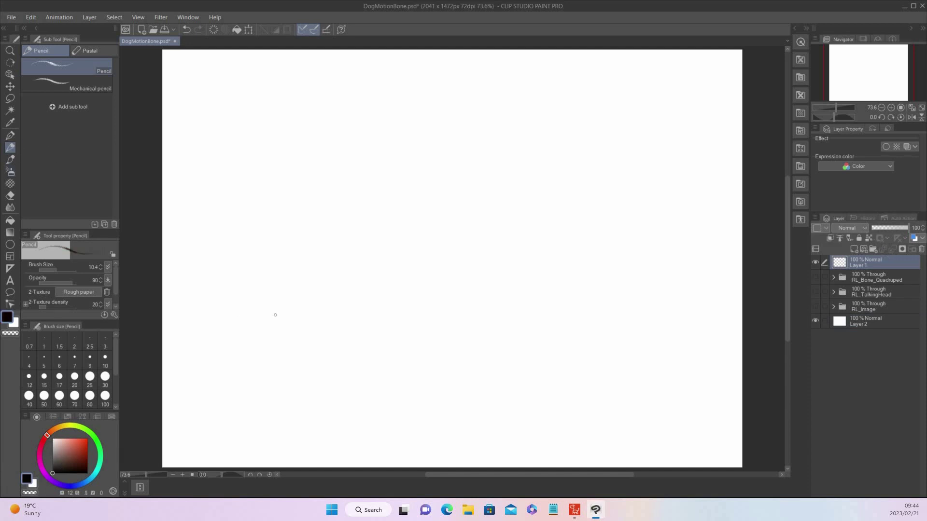
Pencil the dog's rounded head outline, both ears and the mouth line on Layer 1.
{"action": "mouse_move", "coordinate": [320, 153]}
{"action": "left_mouse_down"}
{"action": "mouse_move", "coordinate": [263, 210]}
{"action": "mouse_move", "coordinate": [311, 262]}
{"action": "left_mouse_up"}
{"action": "left_click_drag", "start_coordinate": [373, 124], "coordinate": [393, 230]}
{"action": "mouse_move", "coordinate": [386, 126]}
{"action": "left_mouse_down"}
{"action": "mouse_move", "coordinate": [365, 235]}
{"action": "mouse_move", "coordinate": [374, 122]}
{"action": "mouse_move", "coordinate": [398, 230]}
{"action": "mouse_move", "coordinate": [367, 239]}
{"action": "left_mouse_up"}
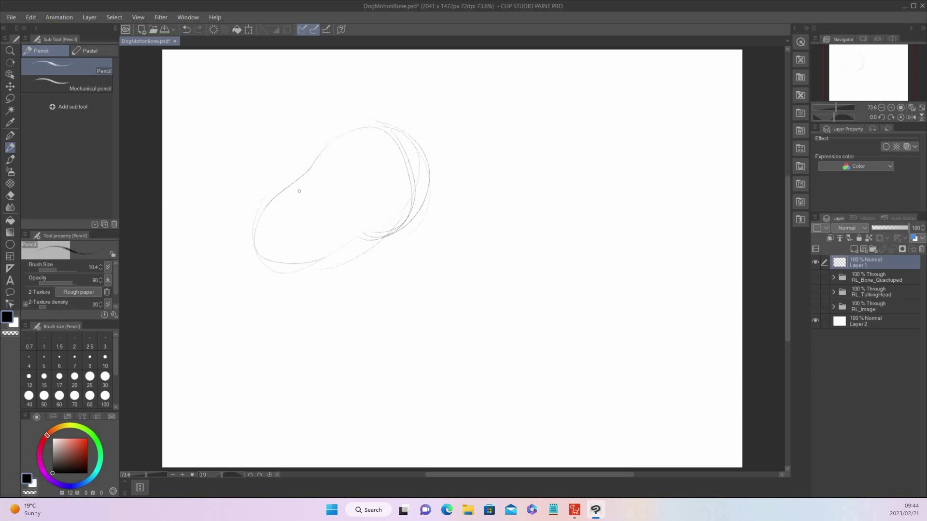
{"action": "mouse_move", "coordinate": [396, 130]}
{"action": "left_mouse_down"}
{"action": "mouse_move", "coordinate": [410, 114]}
{"action": "mouse_move", "coordinate": [434, 166]}
{"action": "left_mouse_up"}
{"action": "left_click_drag", "start_coordinate": [424, 119], "coordinate": [427, 145]}
{"action": "mouse_move", "coordinate": [310, 155]}
{"action": "left_mouse_down"}
{"action": "mouse_move", "coordinate": [315, 130]}
{"action": "mouse_move", "coordinate": [352, 127]}
{"action": "mouse_move", "coordinate": [344, 178]}
{"action": "mouse_move", "coordinate": [355, 178]}
{"action": "mouse_move", "coordinate": [313, 174]}
{"action": "left_mouse_up"}
{"action": "left_click_drag", "start_coordinate": [345, 231], "coordinate": [384, 213]}
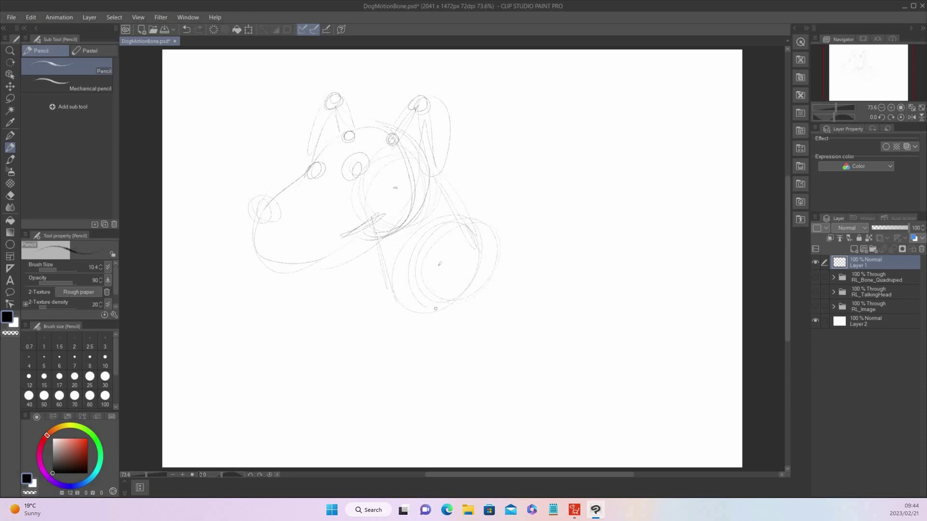
Sketch the dog's back and belly, rear hip, hind leg with paw, and tufted tail.
{"action": "mouse_move", "coordinate": [512, 369]}
{"action": "left_mouse_down"}
{"action": "mouse_move", "coordinate": [624, 230]}
{"action": "mouse_move", "coordinate": [623, 337]}
{"action": "left_mouse_up"}
{"action": "mouse_move", "coordinate": [631, 298]}
{"action": "left_mouse_down"}
{"action": "mouse_move", "coordinate": [582, 324]}
{"action": "mouse_move", "coordinate": [614, 271]}
{"action": "mouse_move", "coordinate": [644, 326]}
{"action": "mouse_move", "coordinate": [616, 345]}
{"action": "mouse_move", "coordinate": [632, 327]}
{"action": "mouse_move", "coordinate": [588, 323]}
{"action": "mouse_move", "coordinate": [640, 372]}
{"action": "mouse_move", "coordinate": [652, 293]}
{"action": "mouse_move", "coordinate": [656, 341]}
{"action": "mouse_move", "coordinate": [633, 360]}
{"action": "mouse_move", "coordinate": [629, 369]}
{"action": "mouse_move", "coordinate": [639, 356]}
{"action": "mouse_move", "coordinate": [625, 410]}
{"action": "mouse_move", "coordinate": [647, 394]}
{"action": "mouse_move", "coordinate": [631, 425]}
{"action": "mouse_move", "coordinate": [613, 417]}
{"action": "mouse_move", "coordinate": [602, 436]}
{"action": "left_mouse_up"}
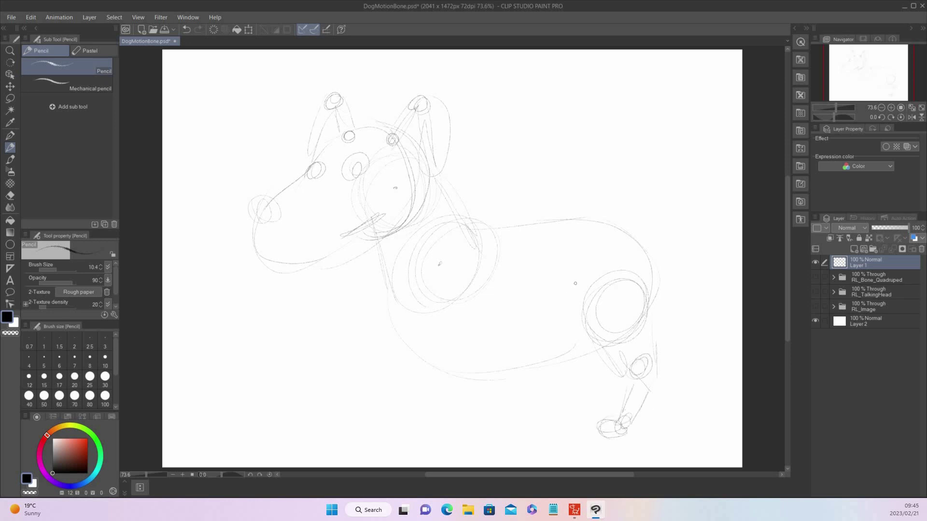
{"action": "mouse_move", "coordinate": [568, 297]}
{"action": "left_mouse_down"}
{"action": "mouse_move", "coordinate": [598, 327]}
{"action": "mouse_move", "coordinate": [537, 332]}
{"action": "mouse_move", "coordinate": [561, 303]}
{"action": "mouse_move", "coordinate": [563, 353]}
{"action": "mouse_move", "coordinate": [581, 382]}
{"action": "mouse_move", "coordinate": [595, 328]}
{"action": "mouse_move", "coordinate": [602, 379]}
{"action": "mouse_move", "coordinate": [579, 421]}
{"action": "left_mouse_up"}
{"action": "mouse_move", "coordinate": [597, 386]}
{"action": "left_mouse_down"}
{"action": "mouse_move", "coordinate": [577, 435]}
{"action": "mouse_move", "coordinate": [586, 419]}
{"action": "left_mouse_up"}
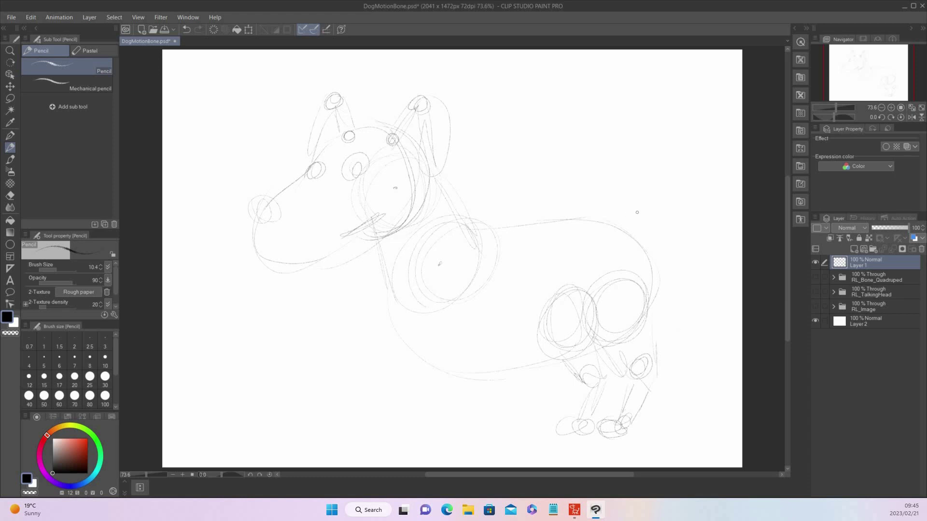
{"action": "mouse_move", "coordinate": [636, 212]}
{"action": "left_mouse_down"}
{"action": "mouse_move", "coordinate": [623, 239]}
{"action": "mouse_move", "coordinate": [652, 208]}
{"action": "mouse_move", "coordinate": [646, 201]}
{"action": "left_mouse_up"}
{"action": "mouse_move", "coordinate": [654, 148]}
{"action": "left_mouse_down"}
{"action": "mouse_move", "coordinate": [659, 123]}
{"action": "mouse_move", "coordinate": [666, 162]}
{"action": "left_mouse_up"}
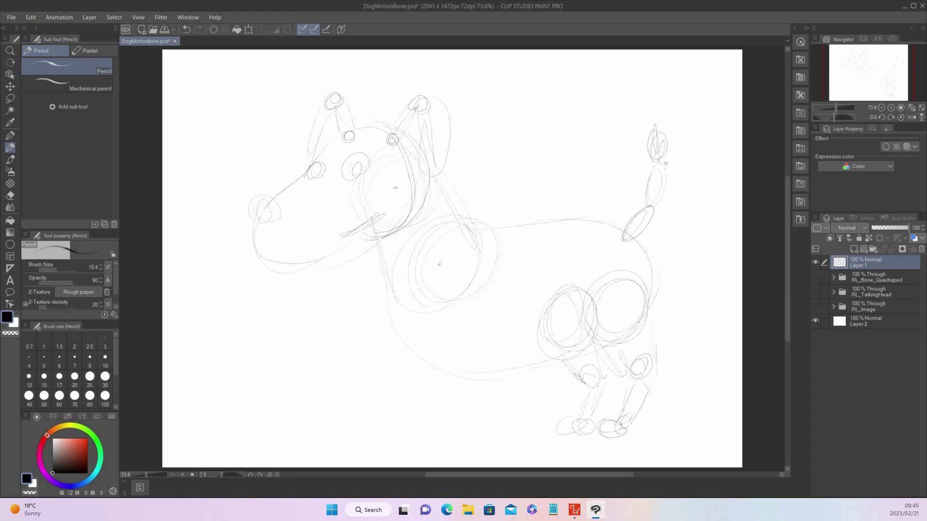
Sketch the front leg and both front paws, then nudge the whole sketch left and up.
{"action": "left_click_drag", "start_coordinate": [451, 302], "coordinate": [454, 299]}
{"action": "mouse_move", "coordinate": [449, 370]}
{"action": "left_mouse_down"}
{"action": "mouse_move", "coordinate": [456, 399]}
{"action": "mouse_move", "coordinate": [474, 392]}
{"action": "left_mouse_up"}
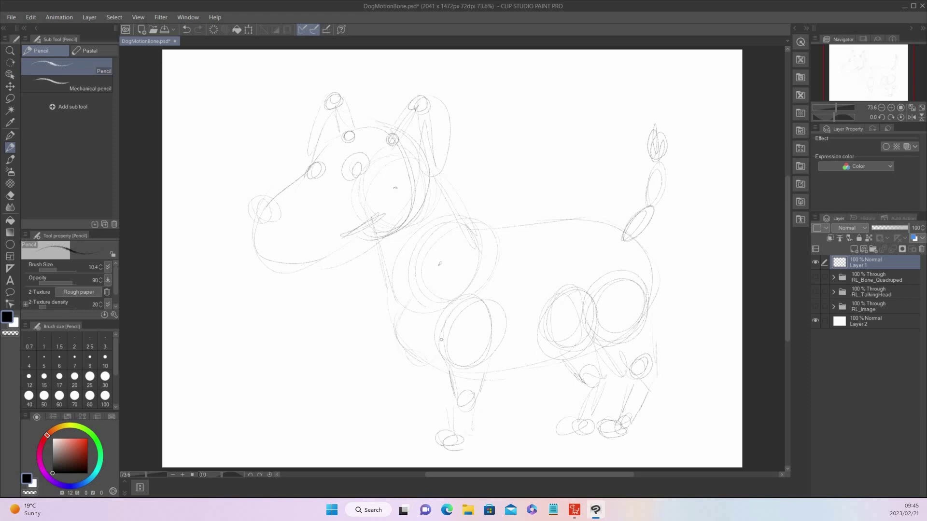
{"action": "left_click_drag", "start_coordinate": [418, 398], "coordinate": [419, 405]}
{"action": "left_click_drag", "start_coordinate": [413, 443], "coordinate": [404, 435]}
{"action": "left_click", "coordinate": [10, 87]}
{"action": "mouse_move", "coordinate": [585, 238]}
{"action": "left_mouse_down"}
{"action": "mouse_move", "coordinate": [557, 231]}
{"action": "mouse_move", "coordinate": [568, 232]}
{"action": "left_mouse_up"}
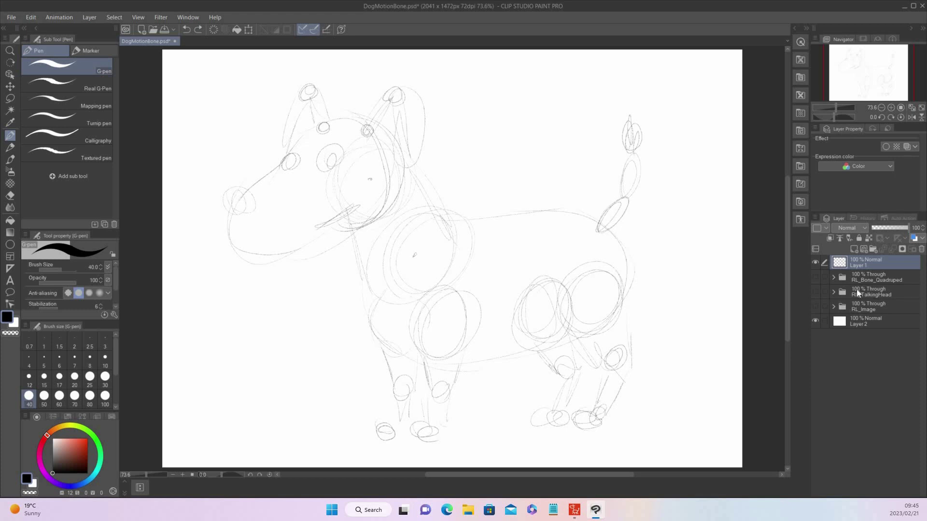
Show RL_TalkingHead and expand Center > Face > NSFace in the layer panel.
{"action": "left_click", "coordinate": [815, 292]}
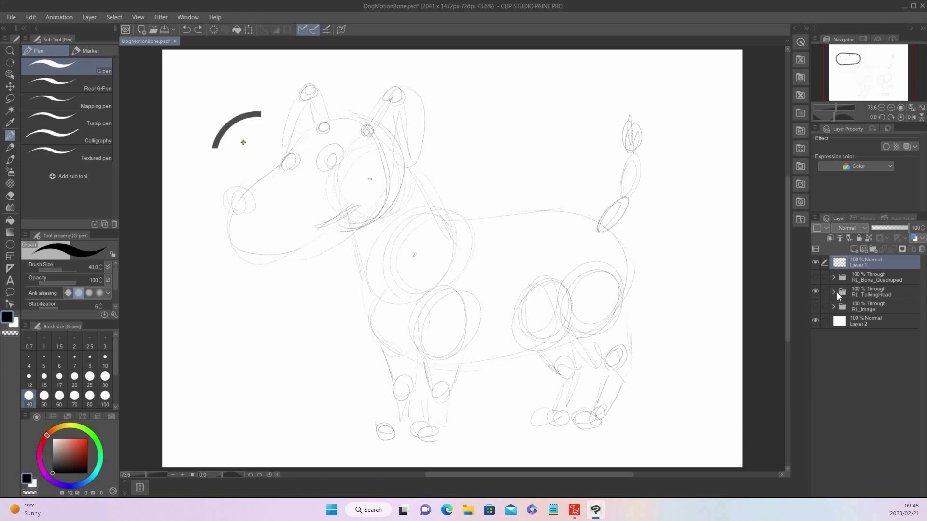
{"action": "left_click", "coordinate": [834, 292]}
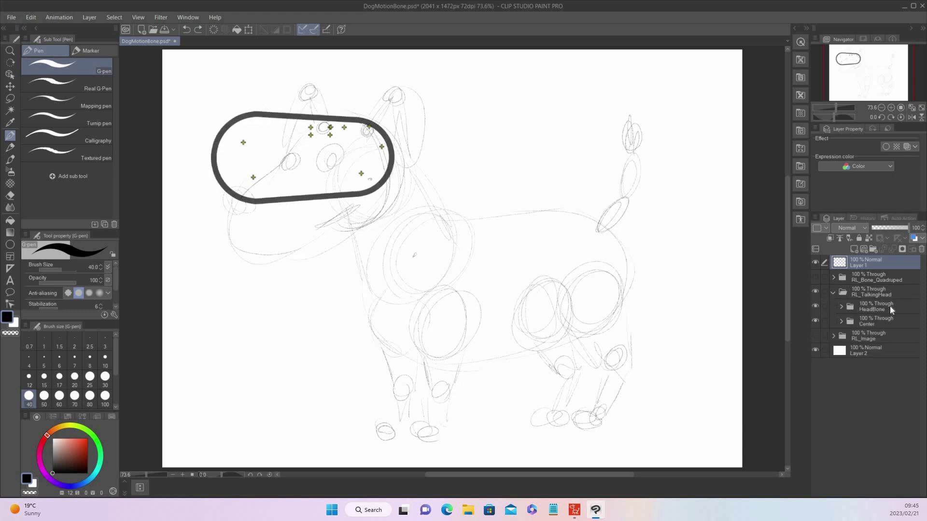
{"action": "left_click", "coordinate": [843, 321]}
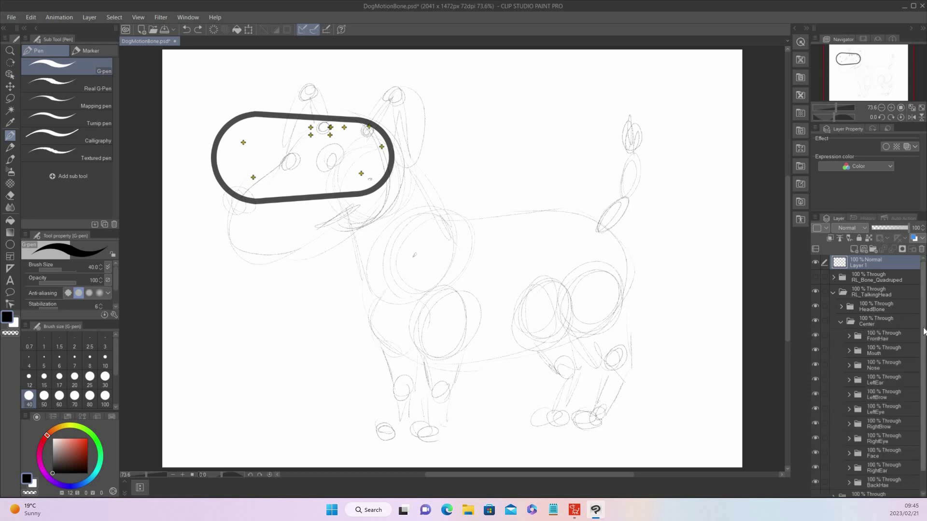
{"action": "scroll", "coordinate": [923, 395], "scroll_direction": "down", "scroll_amount": 1}
{"action": "scroll", "coordinate": [924, 395], "scroll_direction": "down", "scroll_amount": 1}
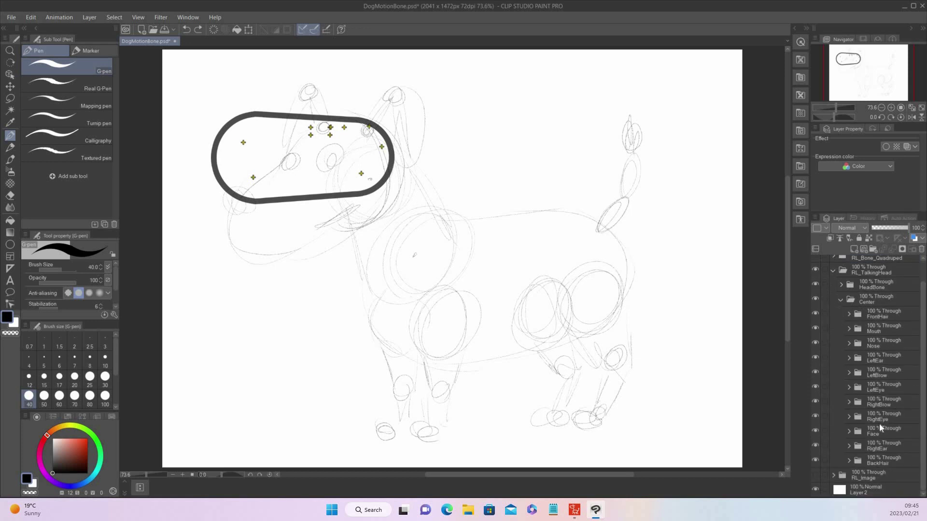
{"action": "left_click", "coordinate": [815, 430]}
{"action": "left_click", "coordinate": [849, 432]}
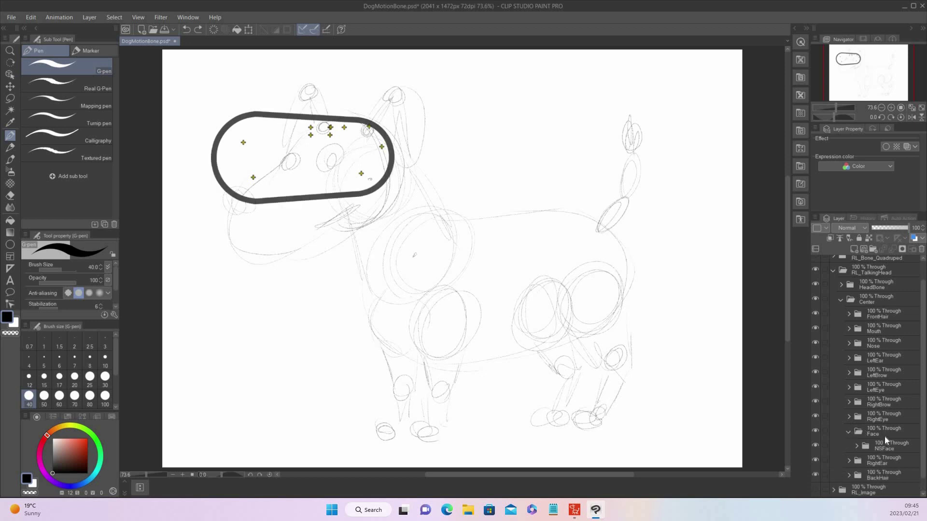
{"action": "left_click", "coordinate": [856, 446]}
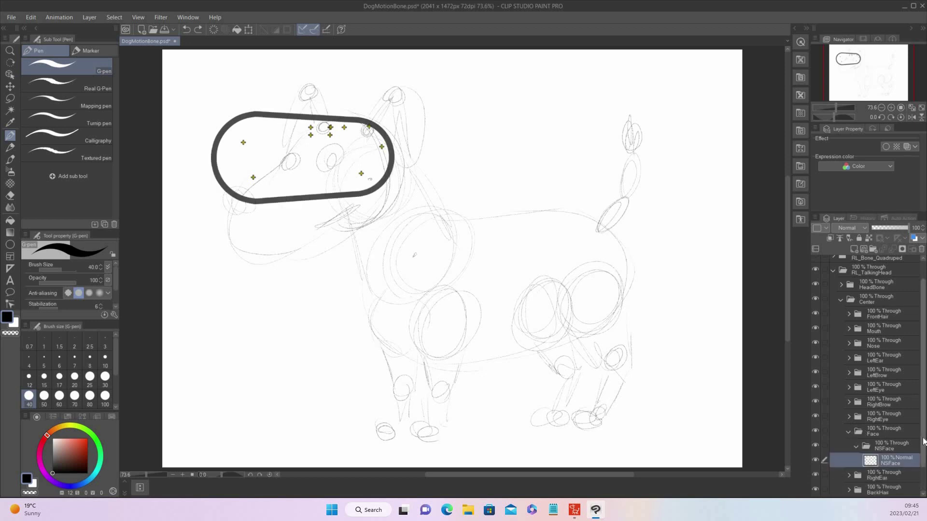
Ink a thick black head and snout outline on the NSFace layer with the G-pen.
{"action": "left_click", "coordinate": [893, 460]}
{"action": "scroll", "coordinate": [897, 419], "scroll_direction": "down", "scroll_amount": 2}
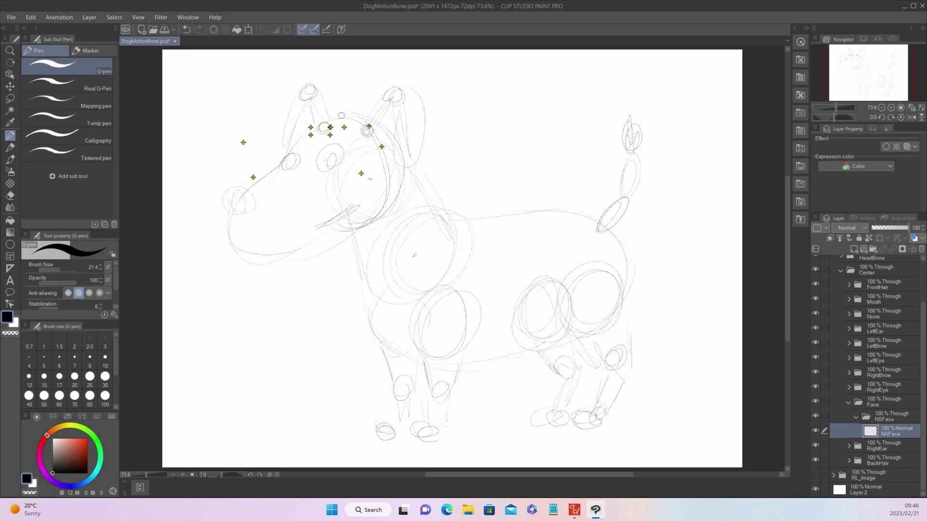
{"action": "mouse_move", "coordinate": [341, 117]}
{"action": "left_mouse_down"}
{"action": "mouse_move", "coordinate": [234, 199]}
{"action": "mouse_move", "coordinate": [228, 233]}
{"action": "mouse_move", "coordinate": [249, 261]}
{"action": "mouse_move", "coordinate": [298, 262]}
{"action": "mouse_move", "coordinate": [393, 216]}
{"action": "mouse_move", "coordinate": [405, 196]}
{"action": "mouse_move", "coordinate": [397, 150]}
{"action": "mouse_move", "coordinate": [374, 126]}
{"action": "mouse_move", "coordinate": [338, 118]}
{"action": "left_mouse_up"}
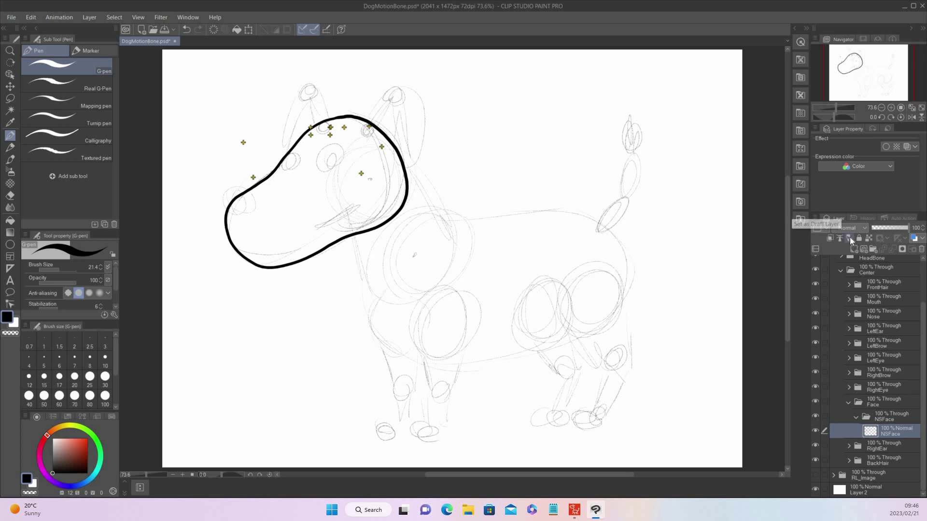
Auto-select the head area, expand the selection by 2 px, fill it white and deselect.
{"action": "left_click", "coordinate": [10, 110]}
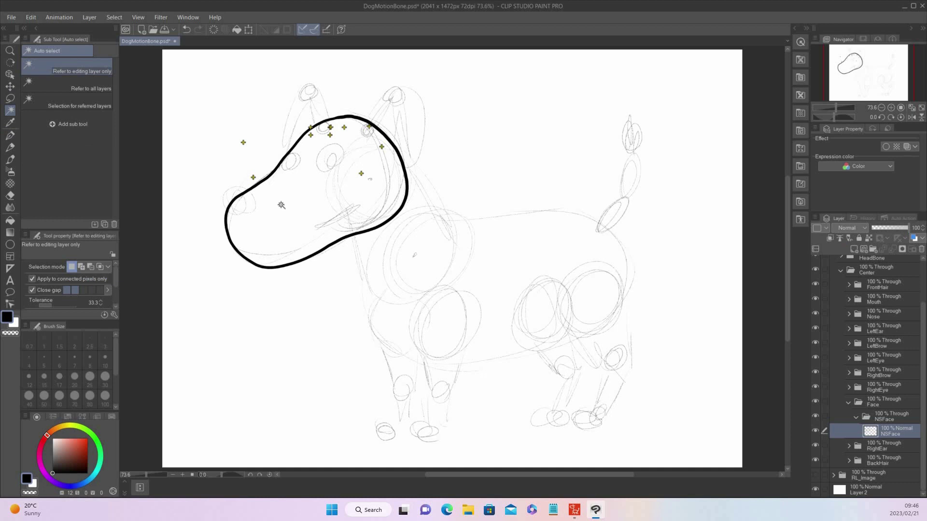
{"action": "left_click", "coordinate": [275, 194]}
{"action": "left_click", "coordinate": [115, 18]}
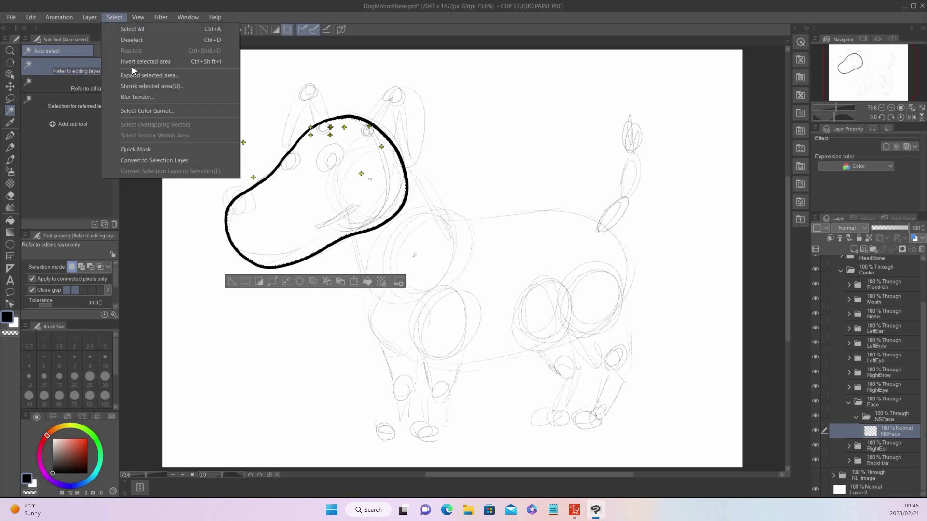
{"action": "left_click", "coordinate": [147, 73]}
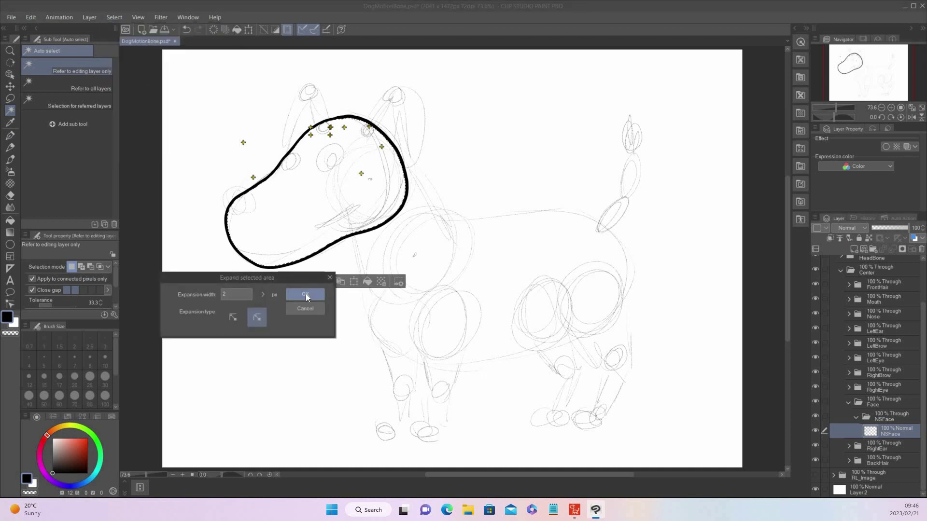
{"action": "left_click", "coordinate": [305, 294]}
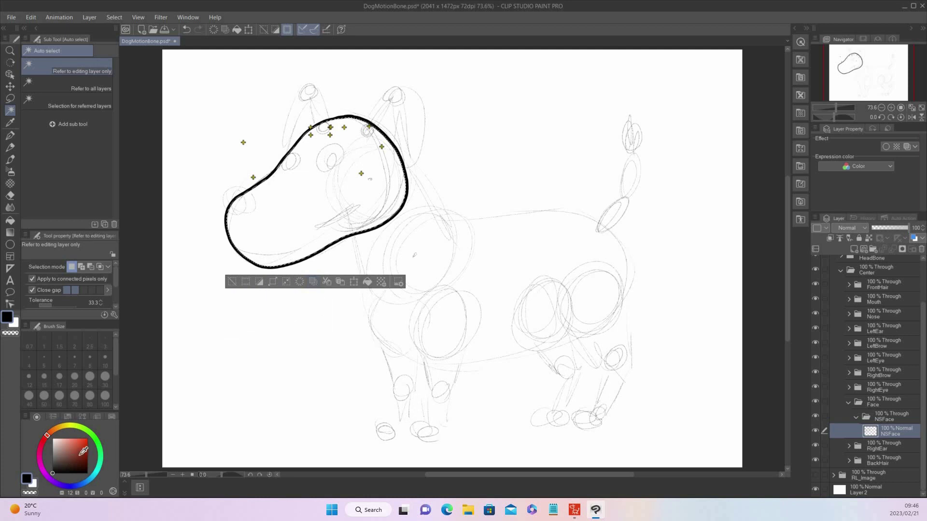
{"action": "left_click", "coordinate": [52, 438]}
{"action": "left_click", "coordinate": [367, 282]}
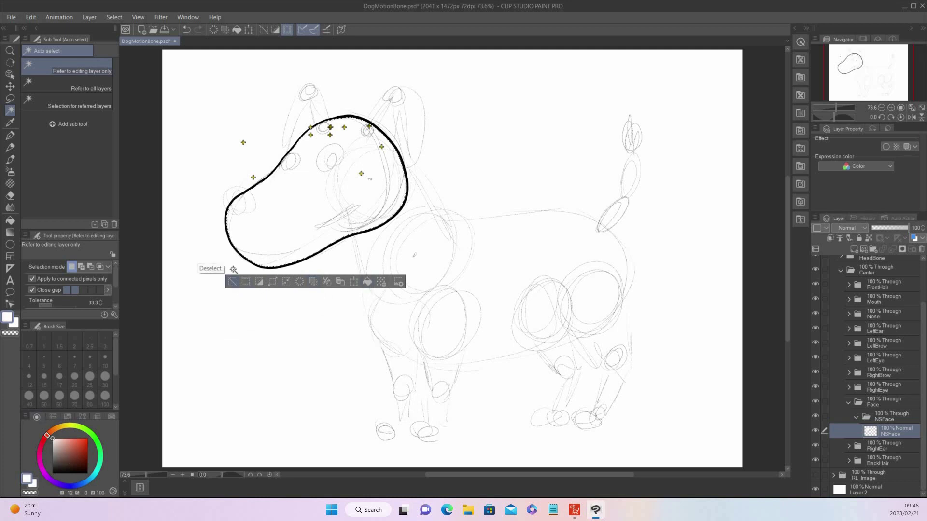
{"action": "left_click", "coordinate": [234, 282]}
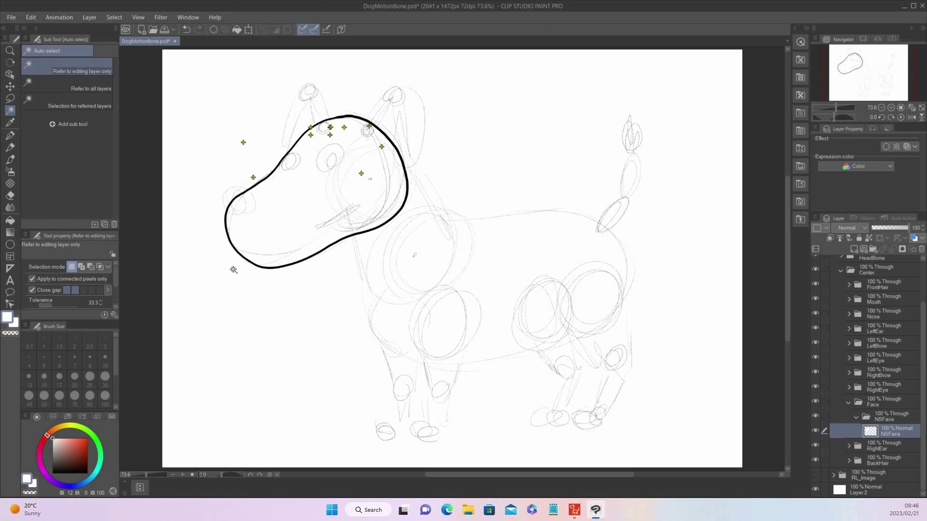
Create a new blank Layer 3 and place it inside the NSFace folder.
{"action": "left_click", "coordinate": [233, 270]}
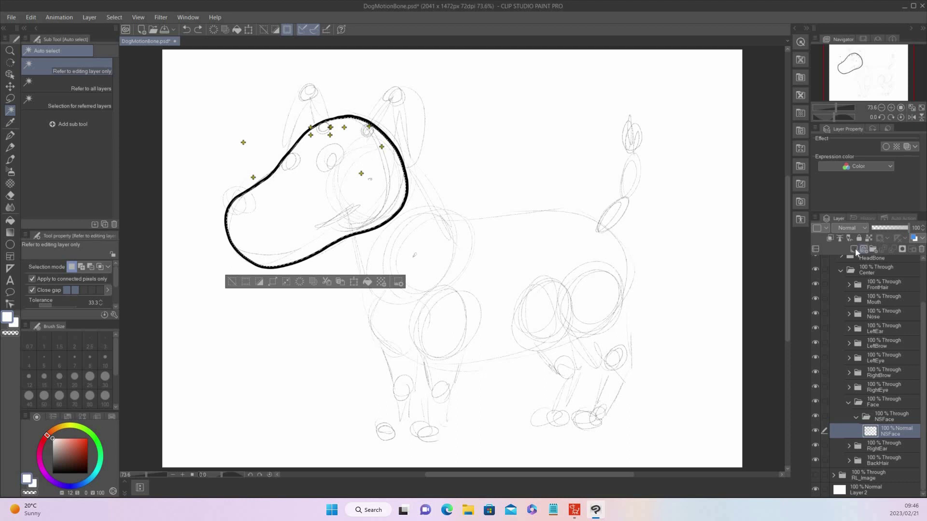
{"action": "key", "text": "ctrl+shift+n"}
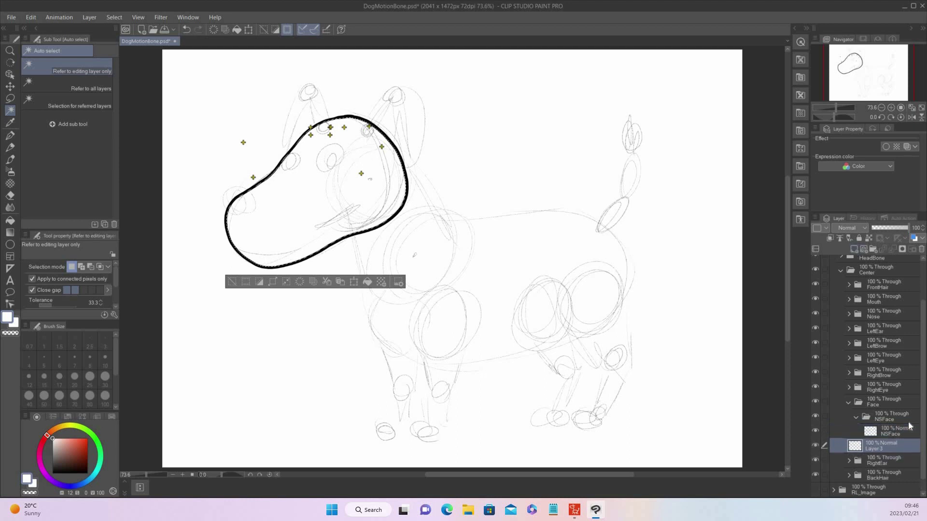
{"action": "left_click_drag", "start_coordinate": [884, 443], "coordinate": [889, 437]}
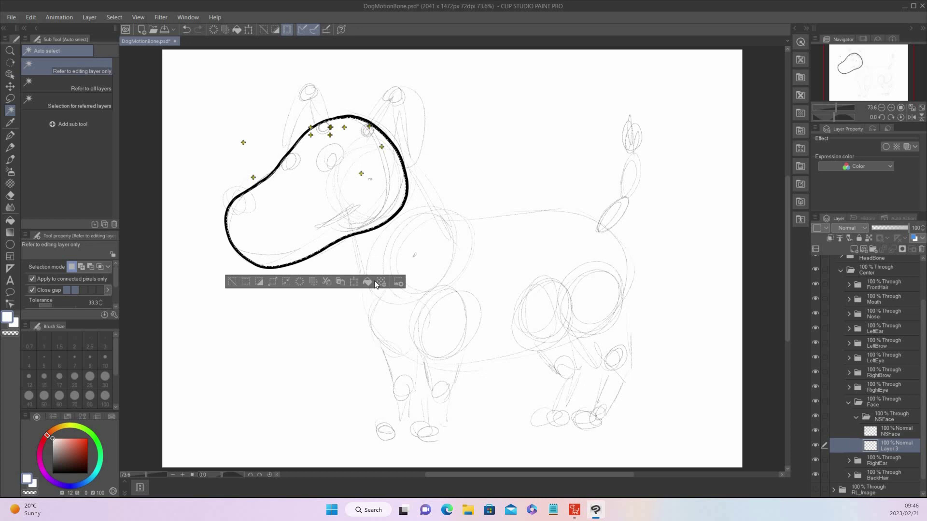
{"action": "left_click", "coordinate": [233, 281]}
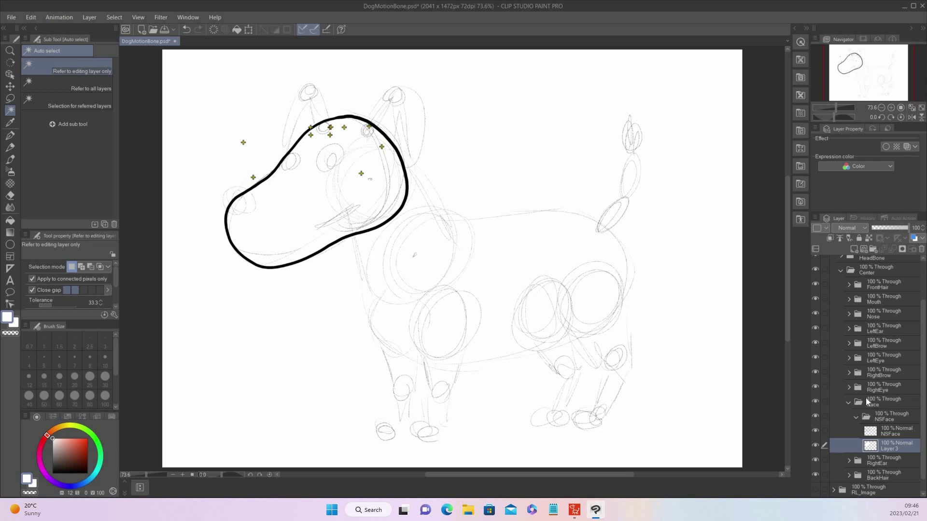
Add a layer in the Mouth's Normal folder and ink a black smile on the muzzle.
{"action": "left_click", "coordinate": [847, 404]}
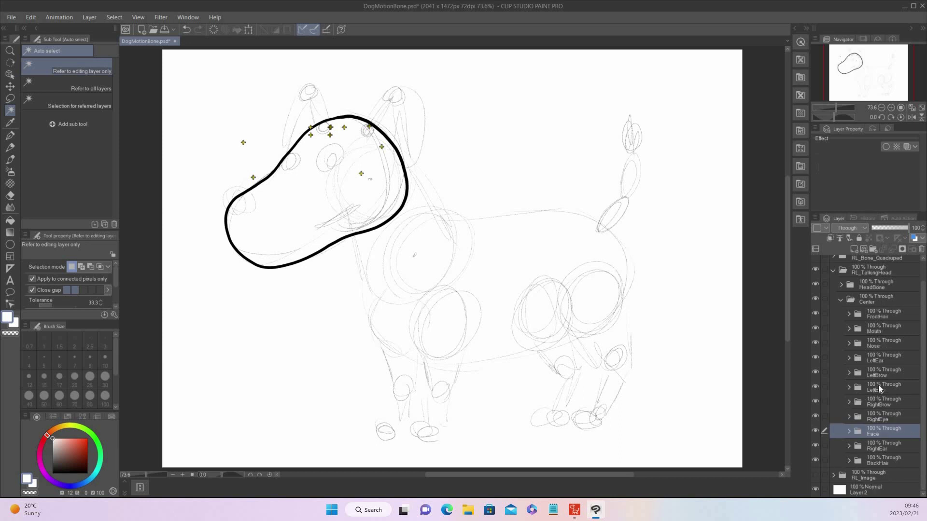
{"action": "left_click", "coordinate": [849, 329]}
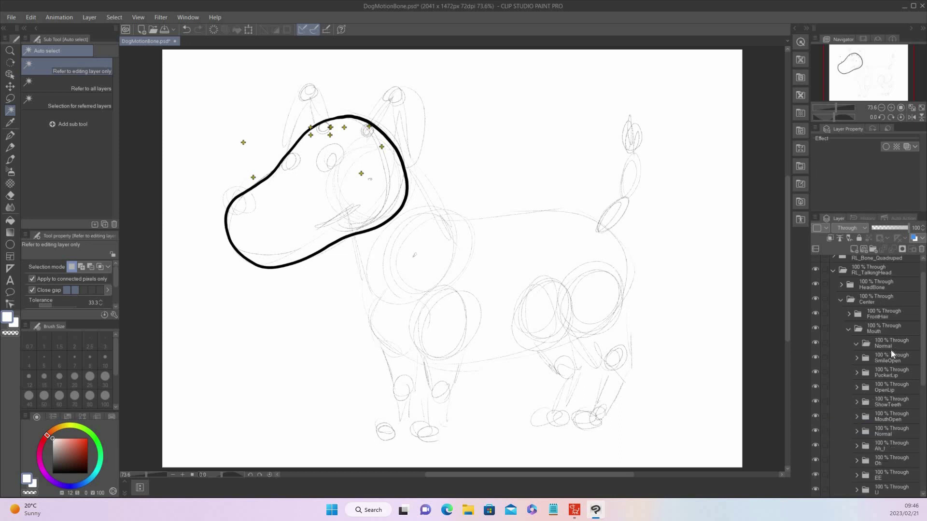
{"action": "left_click", "coordinate": [855, 249]}
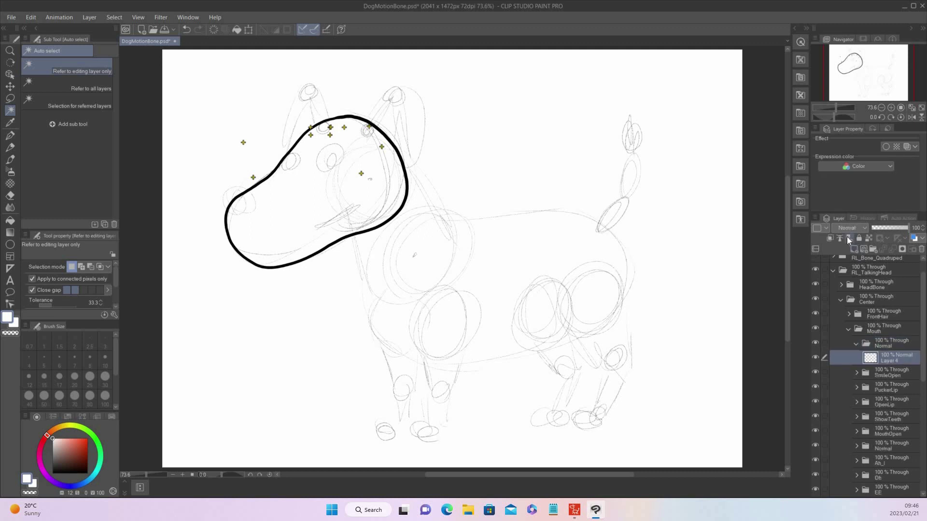
{"action": "left_click", "coordinate": [11, 135]}
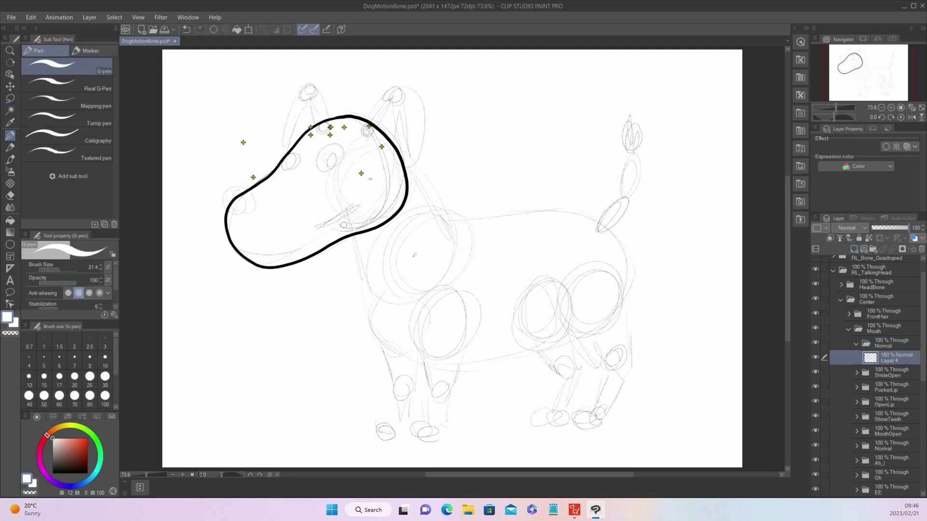
{"action": "left_click", "coordinate": [52, 472]}
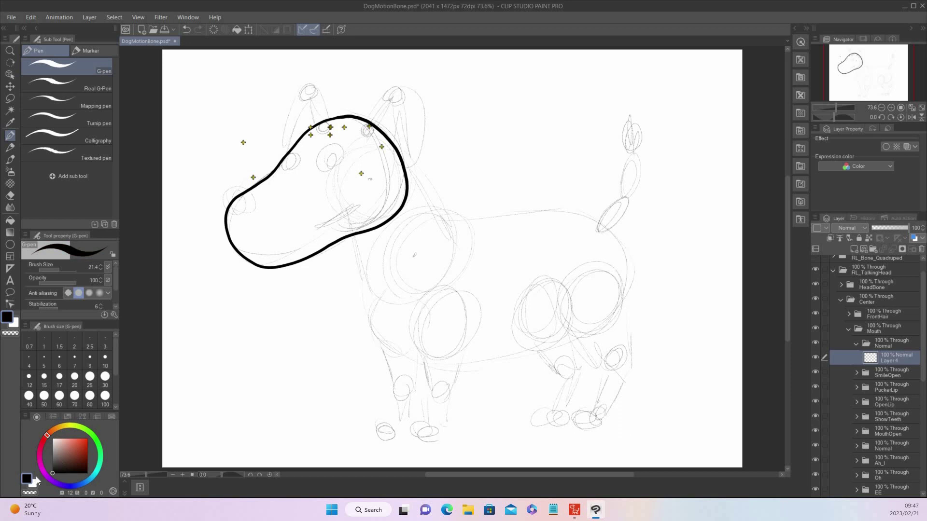
{"action": "mouse_move", "coordinate": [326, 228]}
{"action": "left_mouse_down"}
{"action": "mouse_move", "coordinate": [359, 198]}
{"action": "mouse_move", "coordinate": [366, 203]}
{"action": "left_mouse_up"}
Add Layer 5 in ShowTeeth, hide the Normal smile, and draw an open mouth full of teeth.
{"action": "left_click", "coordinate": [856, 344]}
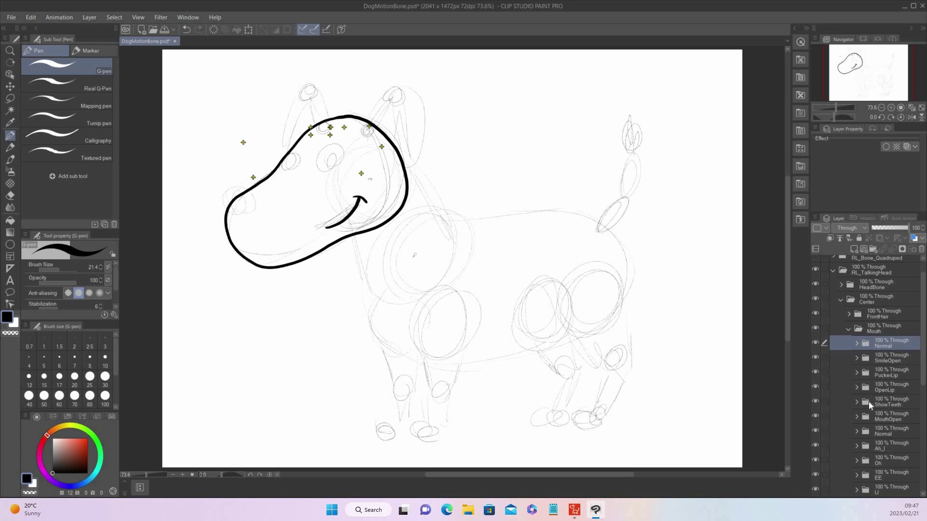
{"action": "left_click", "coordinate": [891, 402]}
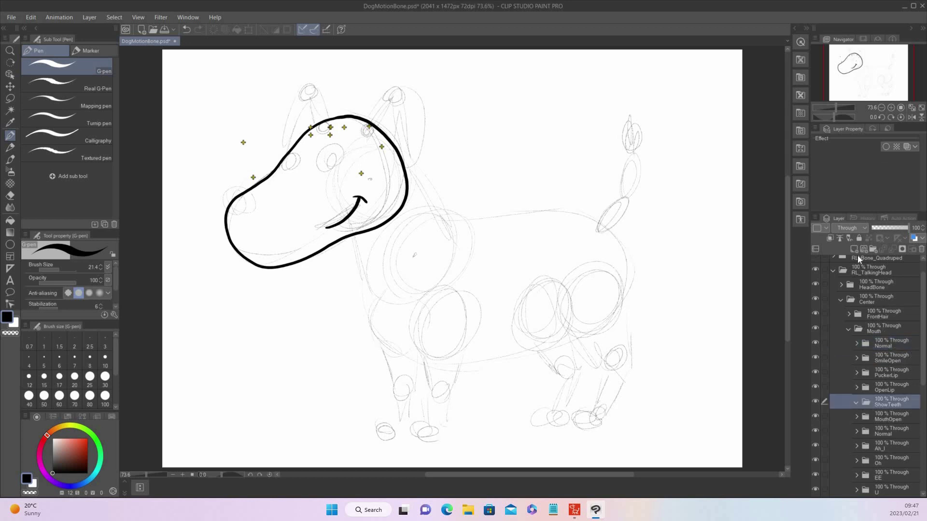
{"action": "key", "text": "ctrl+shift+n"}
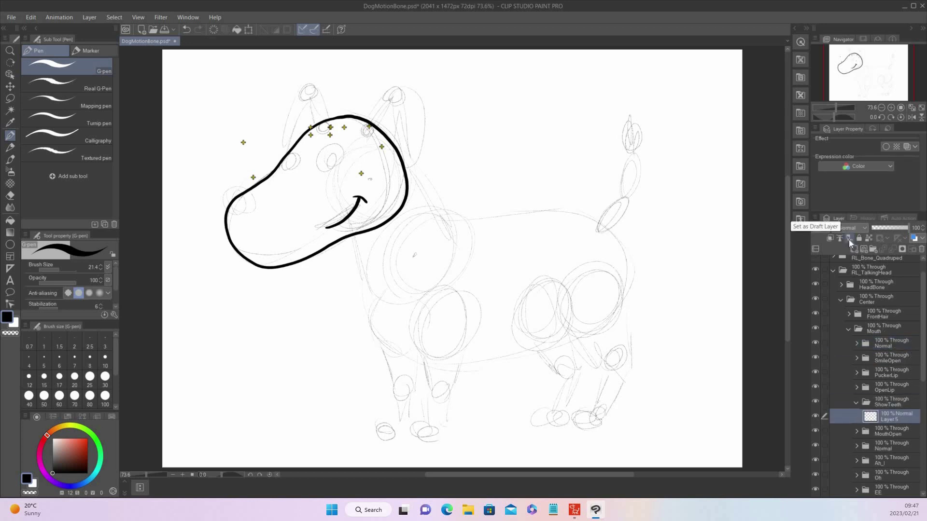
{"action": "left_click", "coordinate": [815, 343]}
{"action": "mouse_move", "coordinate": [353, 195]}
{"action": "left_mouse_down"}
{"action": "mouse_move", "coordinate": [318, 231]}
{"action": "mouse_move", "coordinate": [364, 218]}
{"action": "mouse_move", "coordinate": [370, 199]}
{"action": "mouse_move", "coordinate": [350, 198]}
{"action": "left_mouse_up"}
{"action": "mouse_move", "coordinate": [328, 232]}
{"action": "left_mouse_down"}
{"action": "mouse_move", "coordinate": [369, 194]}
{"action": "mouse_move", "coordinate": [342, 231]}
{"action": "mouse_move", "coordinate": [351, 226]}
{"action": "left_mouse_up"}
{"action": "left_click_drag", "start_coordinate": [354, 198], "coordinate": [367, 213]}
{"action": "left_click_drag", "start_coordinate": [361, 189], "coordinate": [371, 208]}
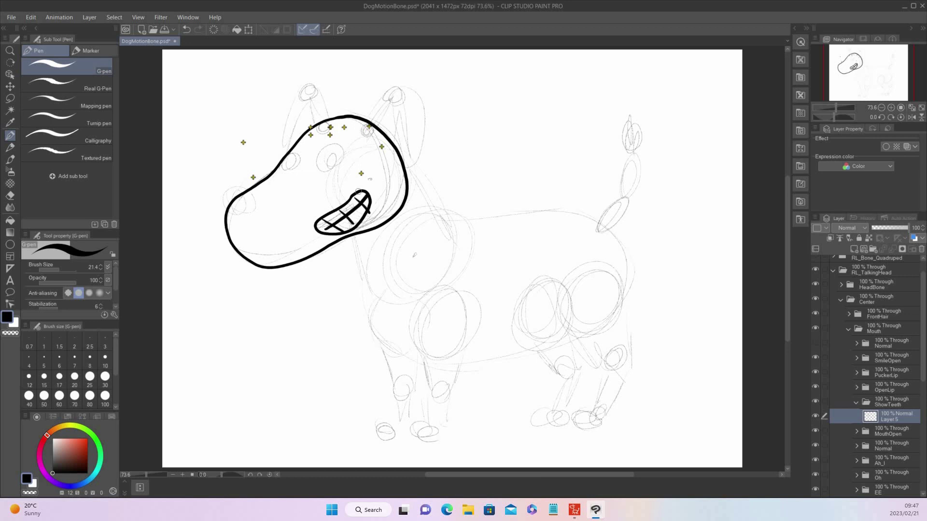
{"action": "left_click", "coordinate": [856, 404]}
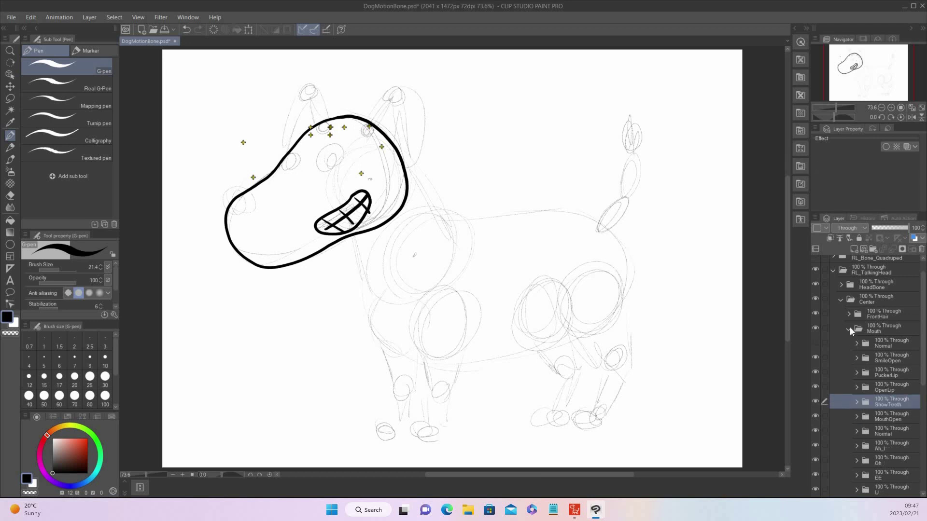
{"action": "left_click", "coordinate": [848, 329]}
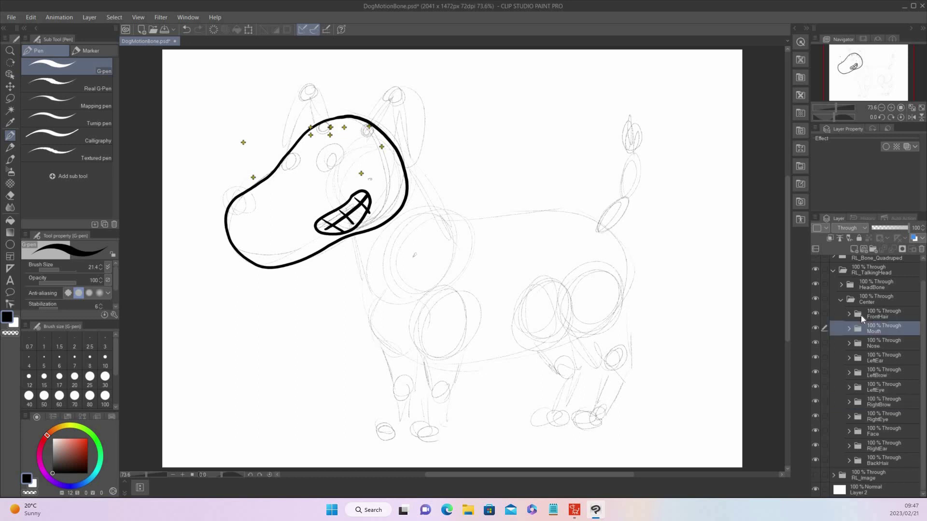
Add Layer 6 to the Nose folder's Normal group and paint a solid black nose at the snout tip.
{"action": "left_click", "coordinate": [849, 343]}
{"action": "left_click", "coordinate": [893, 361]}
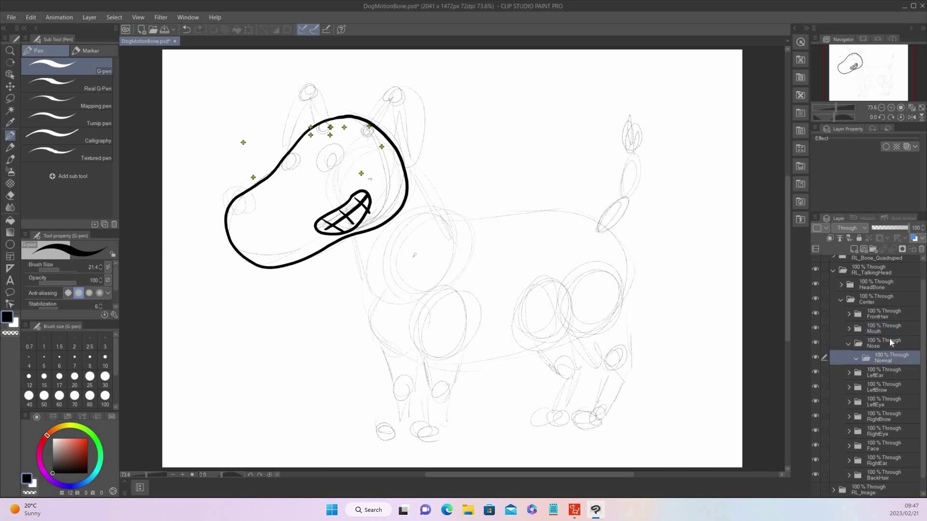
{"action": "left_click", "coordinate": [854, 249]}
{"action": "mouse_move", "coordinate": [218, 192]}
{"action": "left_mouse_down"}
{"action": "mouse_move", "coordinate": [236, 216]}
{"action": "mouse_move", "coordinate": [252, 200]}
{"action": "mouse_move", "coordinate": [245, 186]}
{"action": "mouse_move", "coordinate": [225, 184]}
{"action": "mouse_move", "coordinate": [217, 194]}
{"action": "mouse_move", "coordinate": [234, 193]}
{"action": "mouse_move", "coordinate": [221, 187]}
{"action": "mouse_move", "coordinate": [222, 211]}
{"action": "mouse_move", "coordinate": [245, 189]}
{"action": "mouse_move", "coordinate": [252, 200]}
{"action": "mouse_move", "coordinate": [235, 214]}
{"action": "mouse_move", "coordinate": [245, 209]}
{"action": "mouse_move", "coordinate": [235, 183]}
{"action": "mouse_move", "coordinate": [221, 187]}
{"action": "mouse_move", "coordinate": [244, 196]}
{"action": "left_mouse_up"}
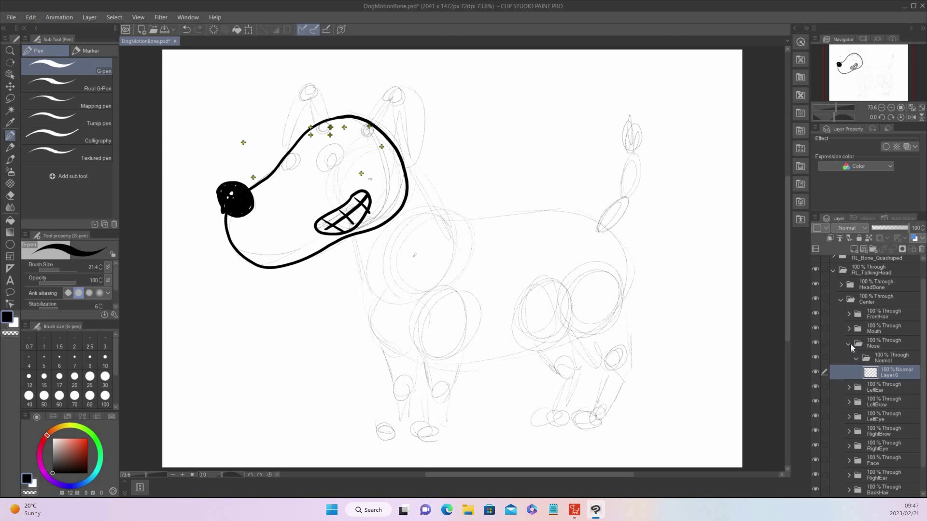
{"action": "left_click", "coordinate": [848, 344]}
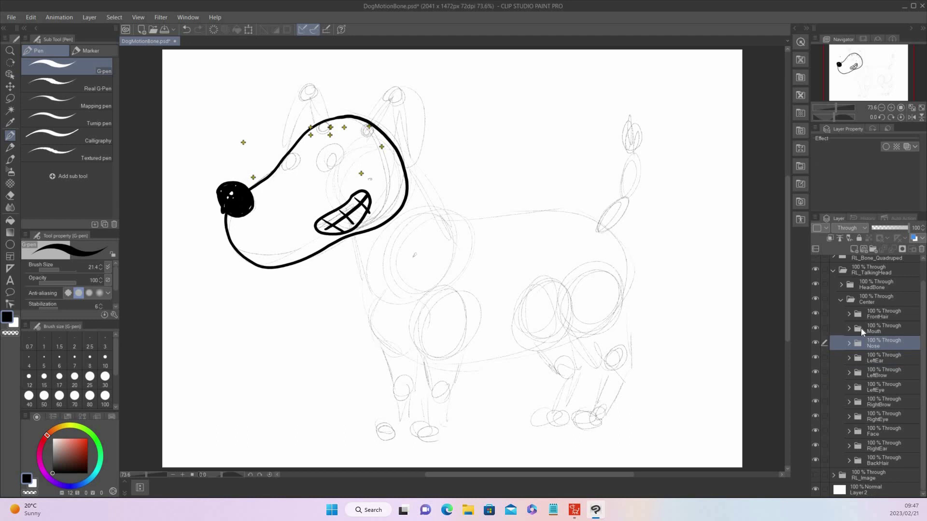
In LeftEye's EyeWhite folder, add a new layer and draw the eye's outline circle.
{"action": "left_click", "coordinate": [850, 387]}
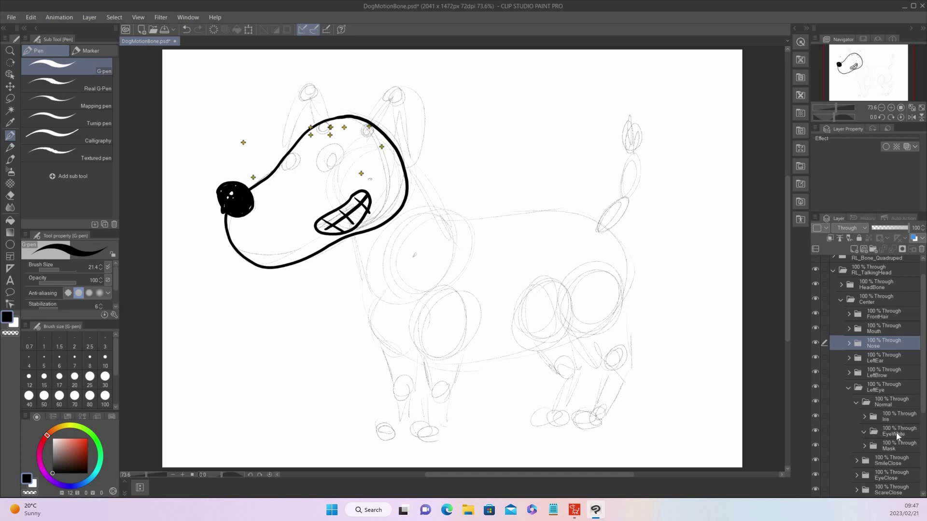
{"action": "left_click", "coordinate": [888, 432]}
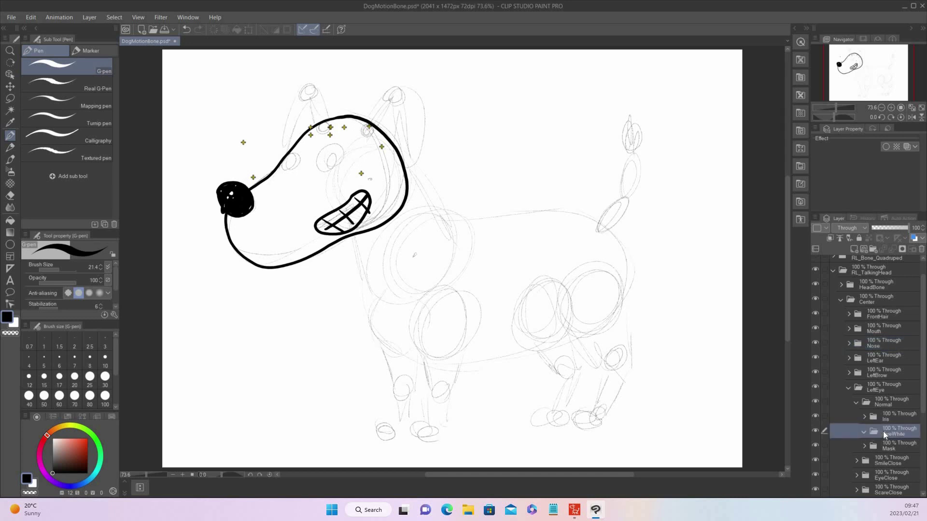
{"action": "left_click", "coordinate": [855, 249]}
{"action": "mouse_move", "coordinate": [328, 144]}
{"action": "left_mouse_down"}
{"action": "mouse_move", "coordinate": [330, 164]}
{"action": "mouse_move", "coordinate": [345, 150]}
{"action": "mouse_move", "coordinate": [330, 140]}
{"action": "mouse_move", "coordinate": [323, 149]}
{"action": "left_mouse_up"}
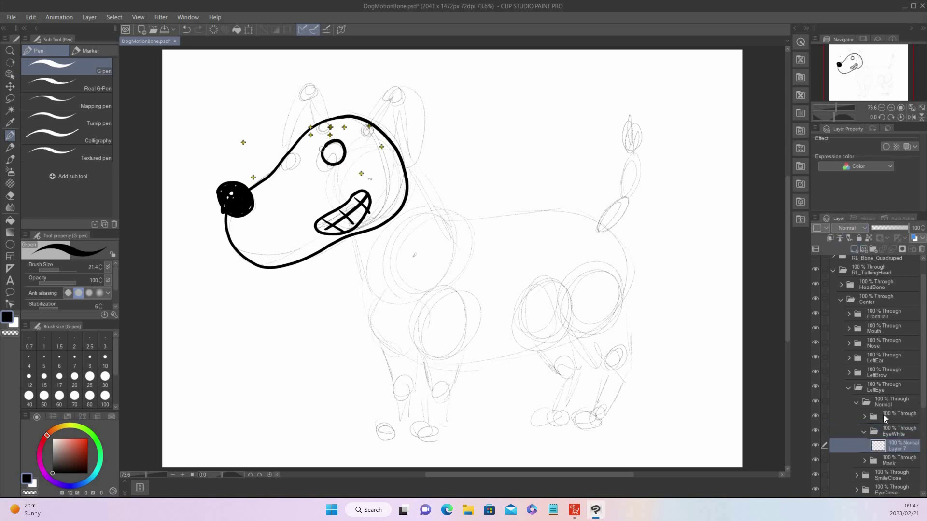
Draw a black pupil on a new layer in the Iris folder, then select the Mask folder.
{"action": "left_click", "coordinate": [893, 419]}
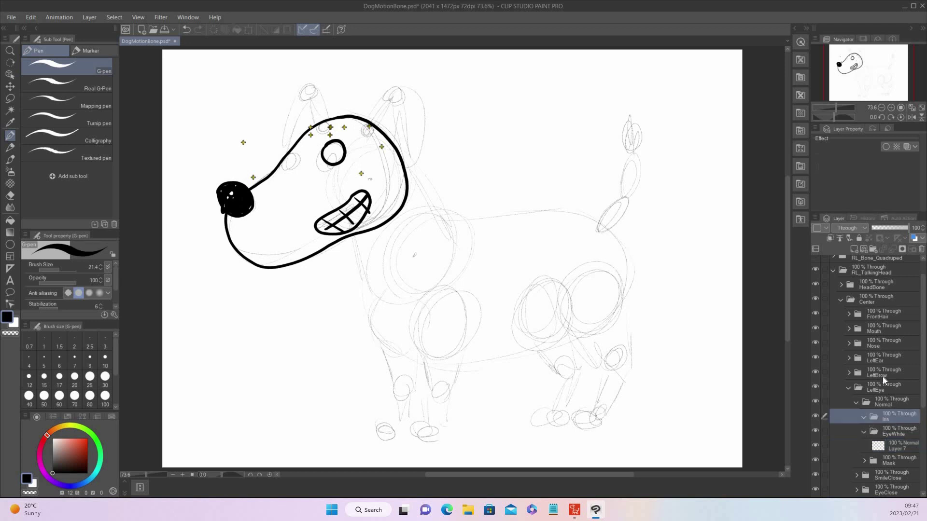
{"action": "left_click", "coordinate": [855, 247]}
{"action": "left_click_drag", "start_coordinate": [336, 148], "coordinate": [332, 152]}
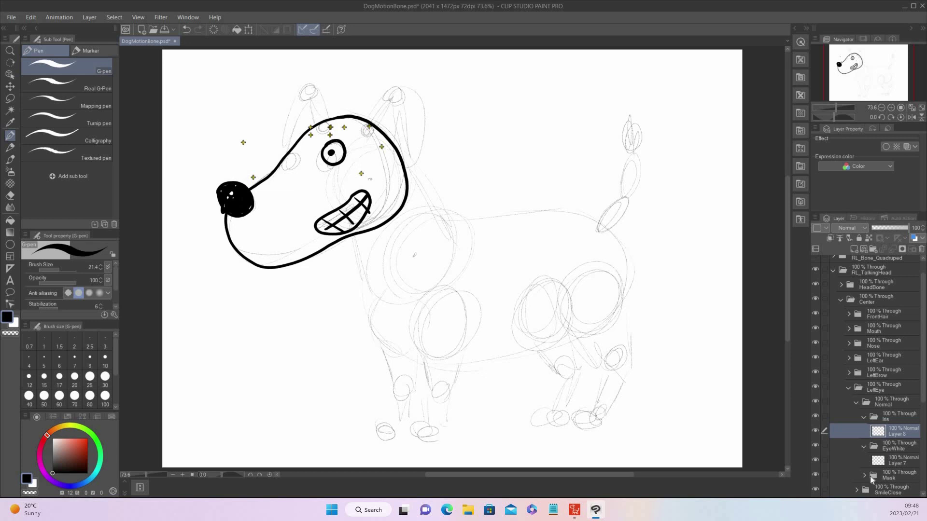
{"action": "left_click", "coordinate": [864, 475]}
{"action": "scroll", "coordinate": [899, 408], "scroll_direction": "down", "scroll_amount": 3}
{"action": "left_click", "coordinate": [893, 402]}
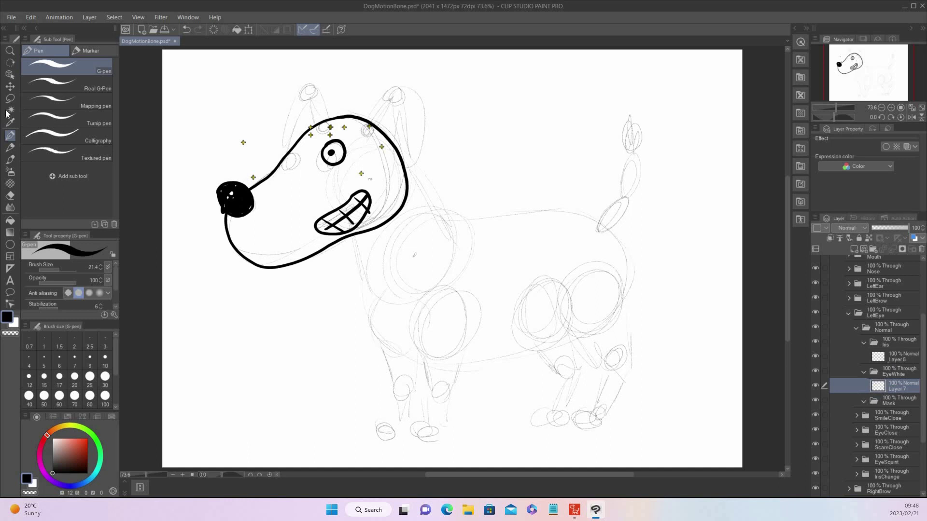
Auto-select the eye region, add Layer 9 in the Mask folder, set colour to white, and deselect.
{"action": "left_click", "coordinate": [10, 110]}
{"action": "left_click", "coordinate": [346, 139]}
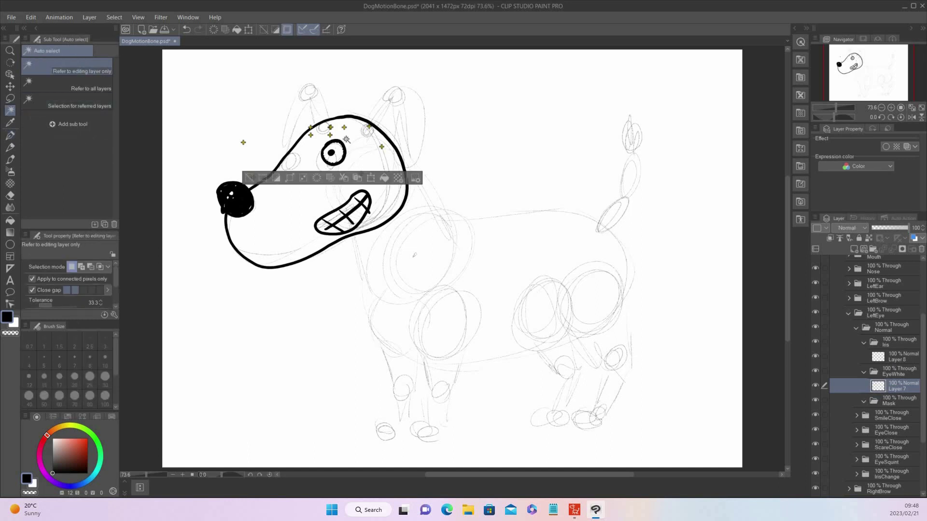
{"action": "left_click", "coordinate": [891, 402]}
{"action": "left_click", "coordinate": [863, 247]}
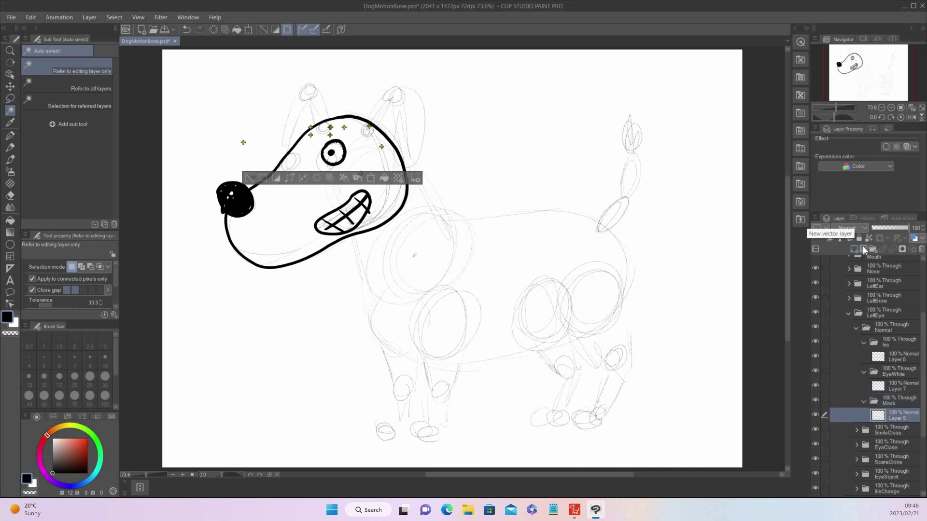
{"action": "left_click", "coordinate": [53, 439]}
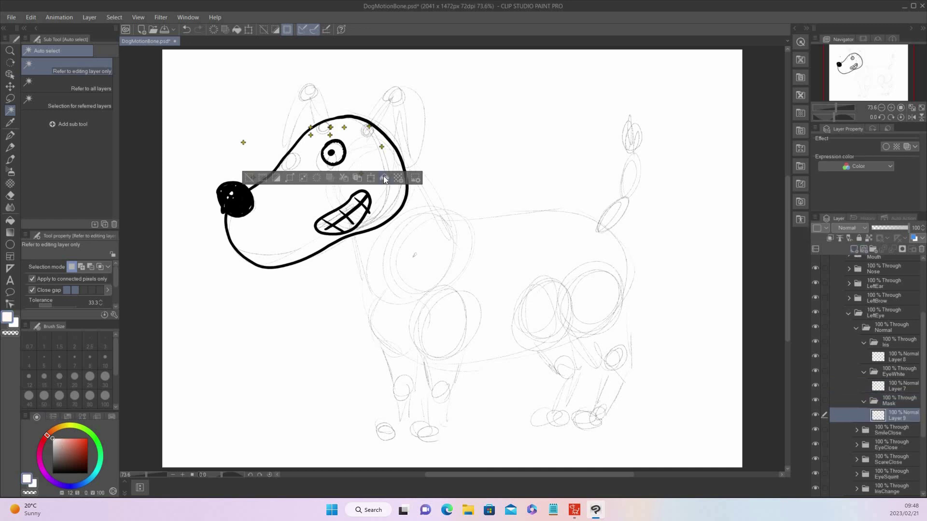
{"action": "key", "text": "ctrl+d"}
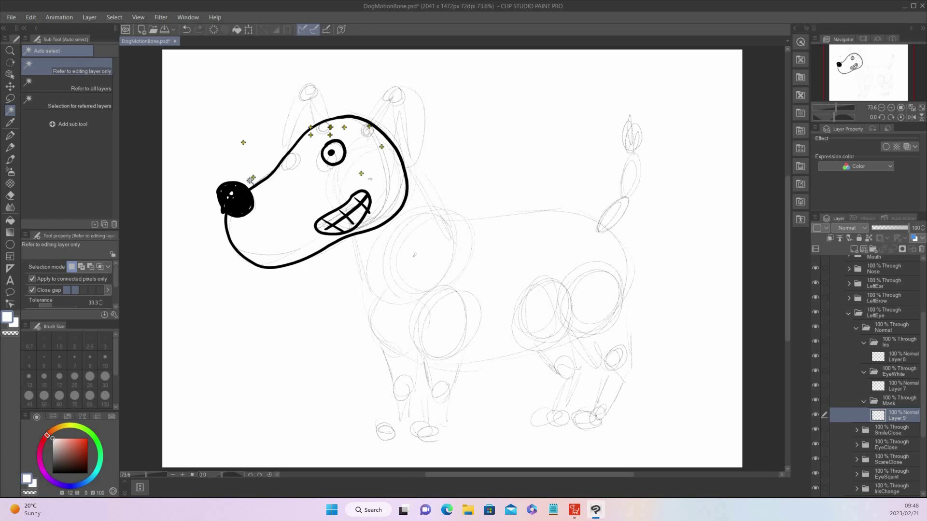
Collapse the left eye's Mask, EyeWhite and Iris folders, then reopen Mask.
{"action": "left_click", "coordinate": [864, 402]}
{"action": "left_click", "coordinate": [864, 372]}
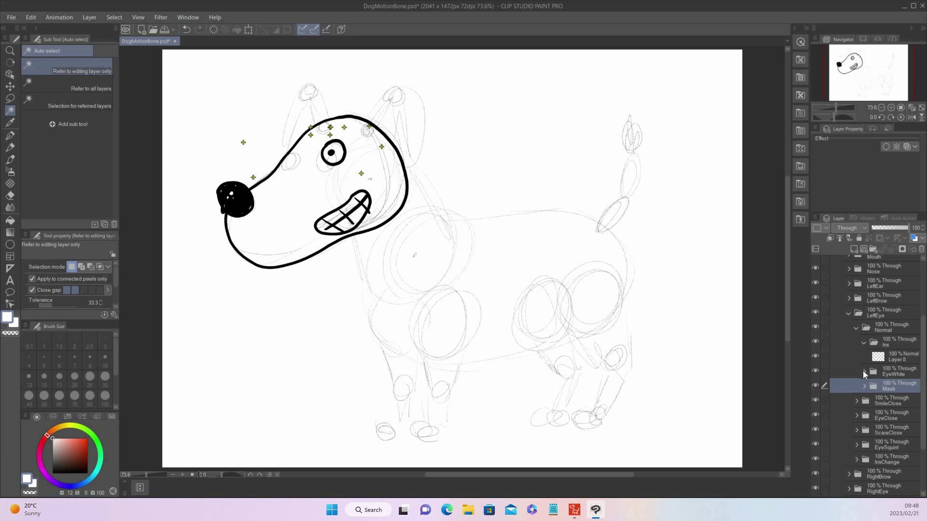
{"action": "left_click", "coordinate": [864, 342]}
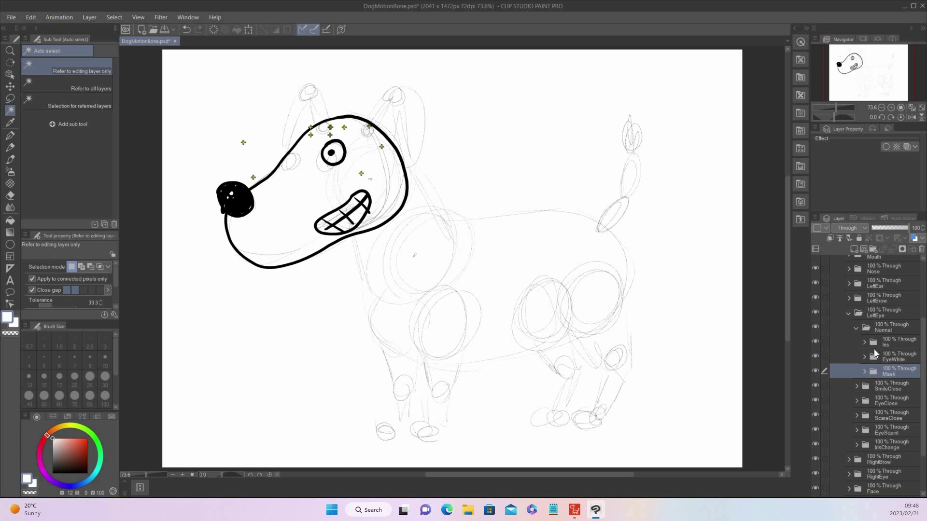
{"action": "left_click", "coordinate": [864, 369]}
Copy Layer 7 and paste it into RightEye's Normal > EyeWhite folder.
{"action": "left_click", "coordinate": [864, 357]}
{"action": "left_click", "coordinate": [864, 343]}
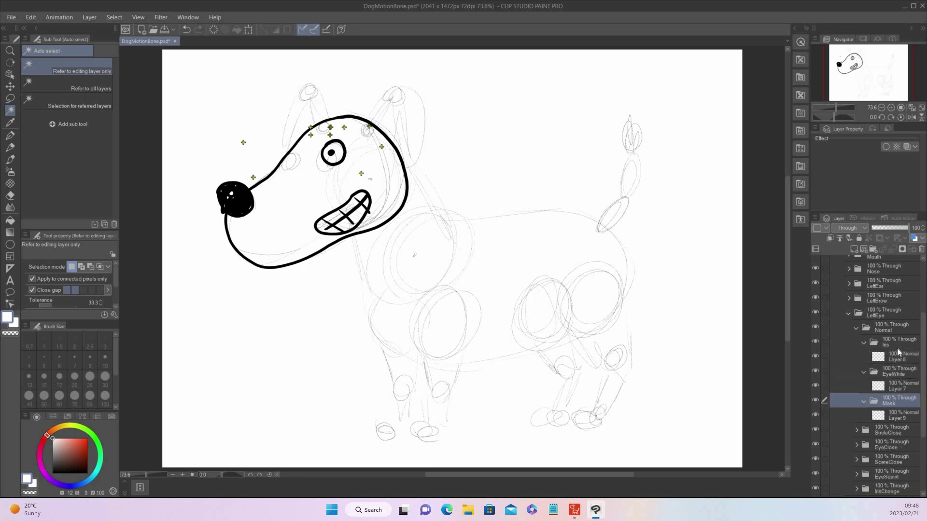
{"action": "left_click", "coordinate": [898, 386]}
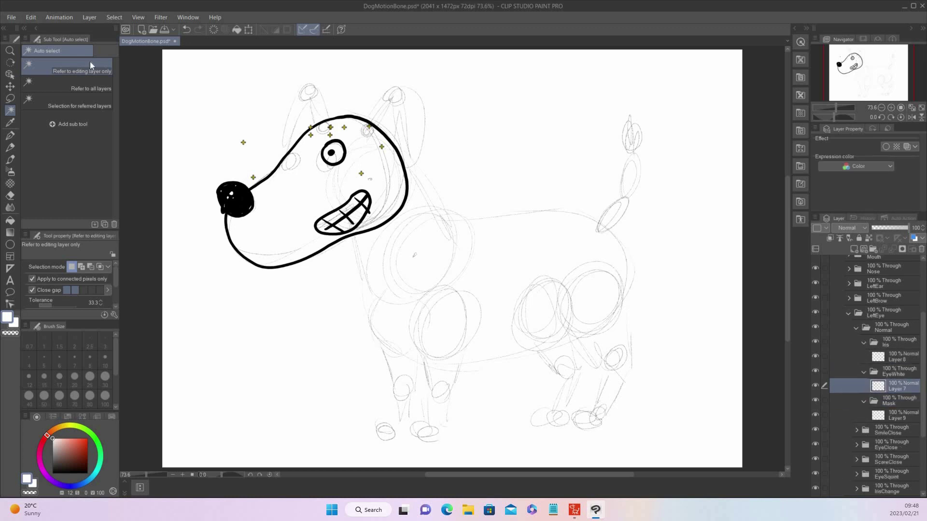
{"action": "left_click", "coordinate": [31, 17]}
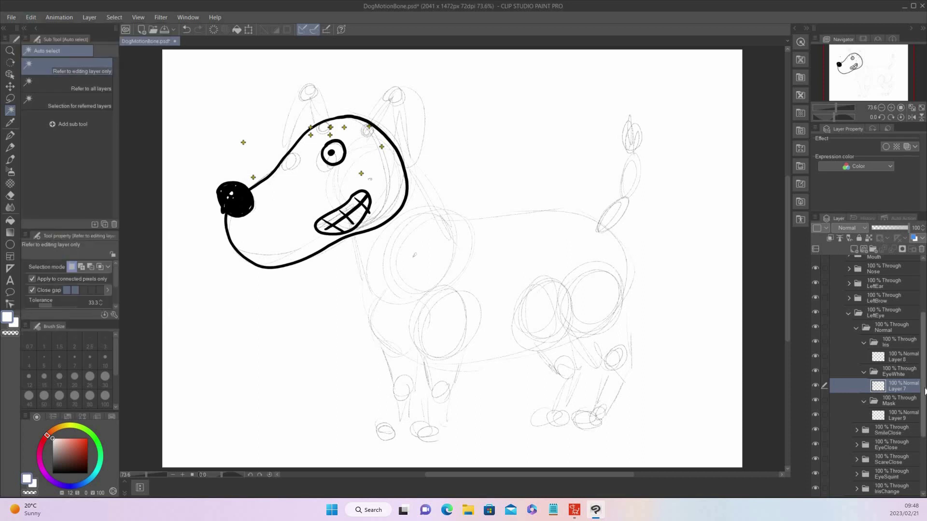
{"action": "scroll", "coordinate": [925, 391], "scroll_direction": "down", "scroll_amount": 3}
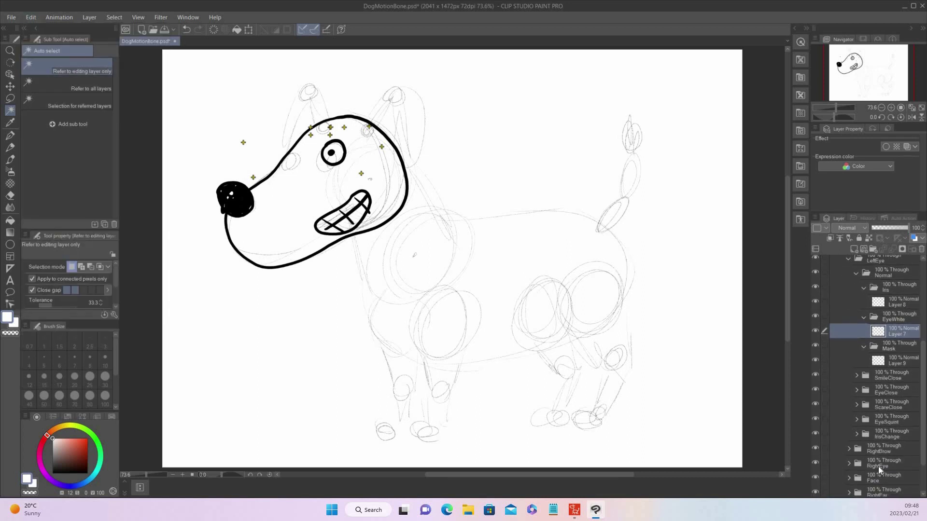
{"action": "left_click", "coordinate": [850, 463]}
{"action": "scroll", "coordinate": [867, 422], "scroll_direction": "down", "scroll_amount": 4}
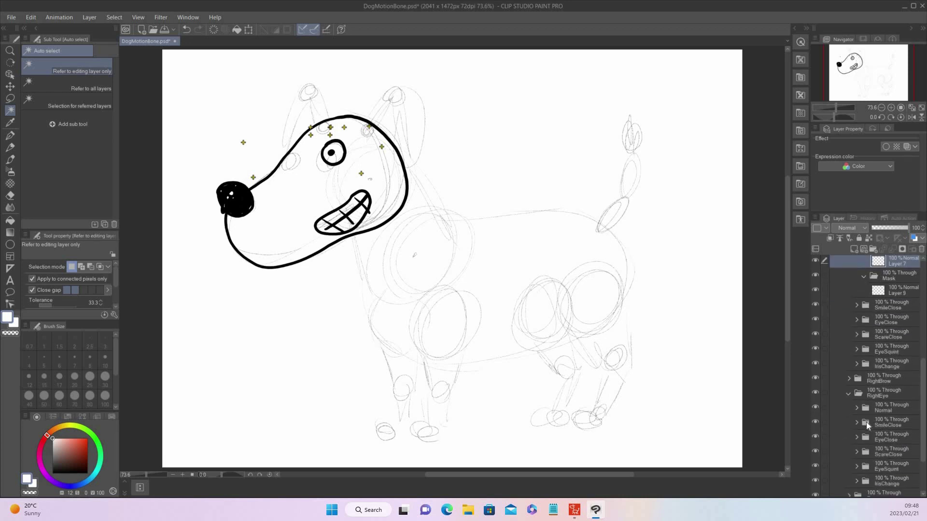
{"action": "left_click", "coordinate": [857, 408]}
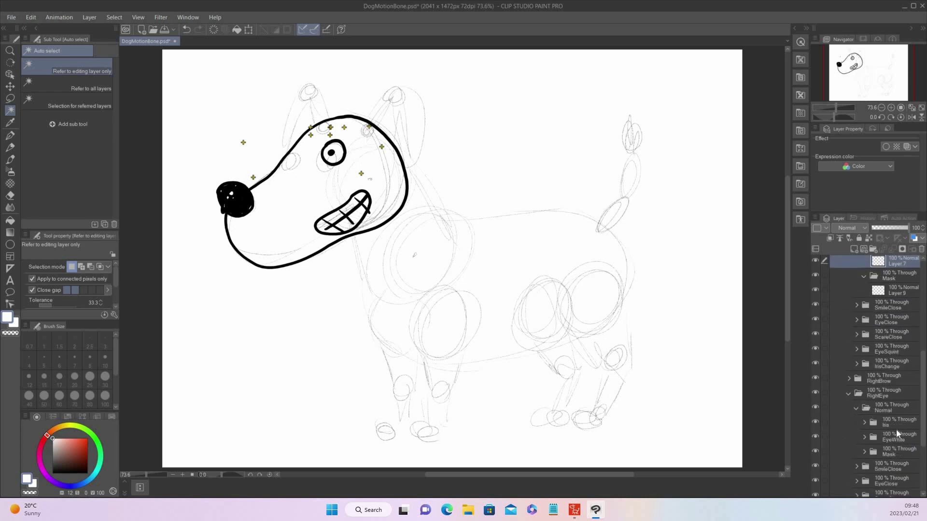
{"action": "left_click", "coordinate": [899, 441]}
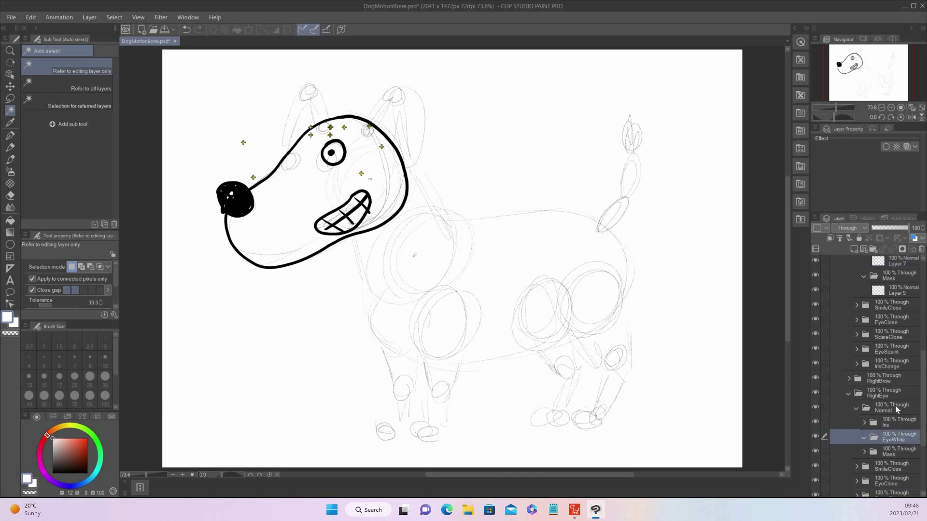
{"action": "left_click", "coordinate": [30, 17]}
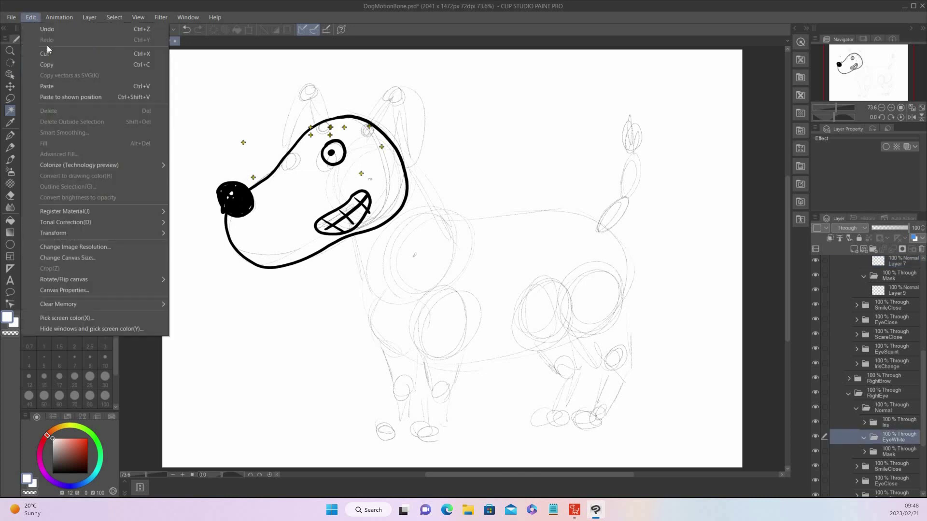
{"action": "left_click", "coordinate": [59, 84]}
Copy Layer 9 from the left Mask folder into RightEye's Mask folder as Layer 9 Copy.
{"action": "scroll", "coordinate": [895, 357], "scroll_direction": "up", "scroll_amount": 3}
{"action": "left_click", "coordinate": [895, 357]}
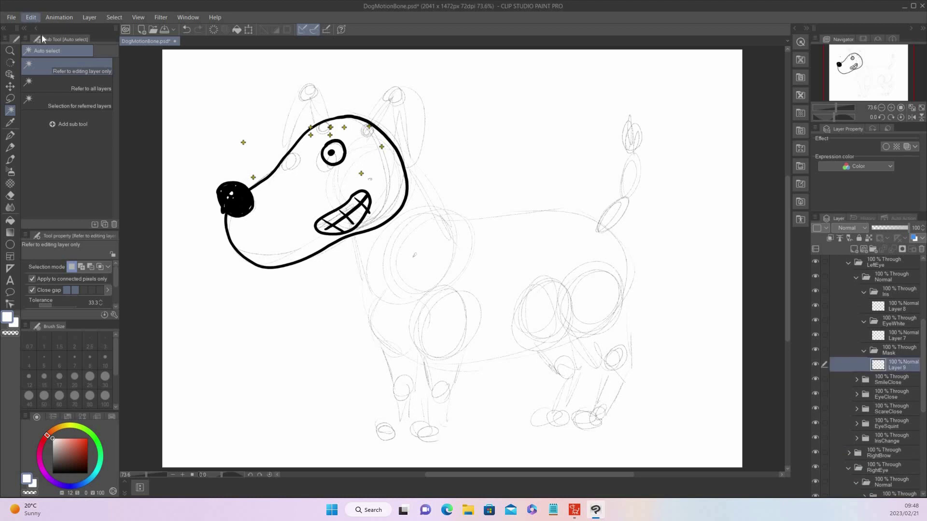
{"action": "left_click", "coordinate": [30, 18]}
{"action": "left_click", "coordinate": [59, 84]}
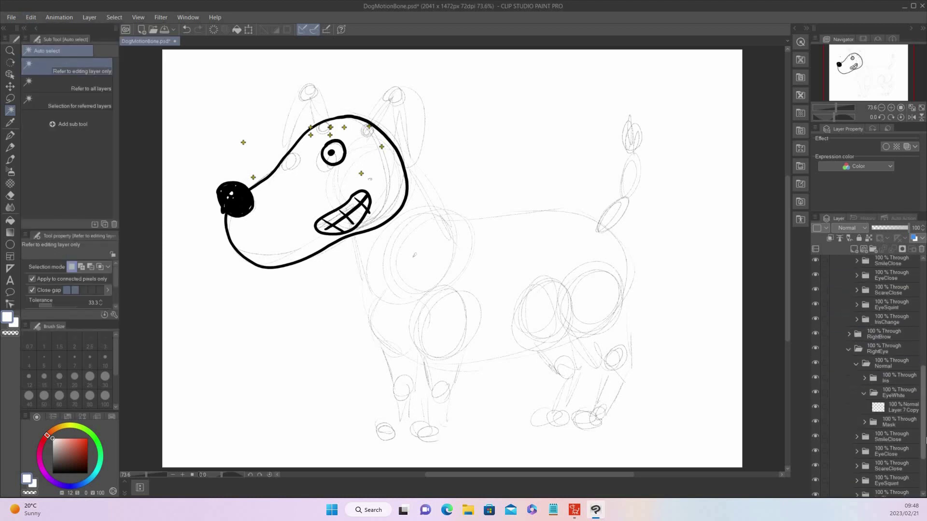
{"action": "scroll", "coordinate": [897, 394], "scroll_direction": "down", "scroll_amount": 1}
{"action": "left_click", "coordinate": [896, 394]}
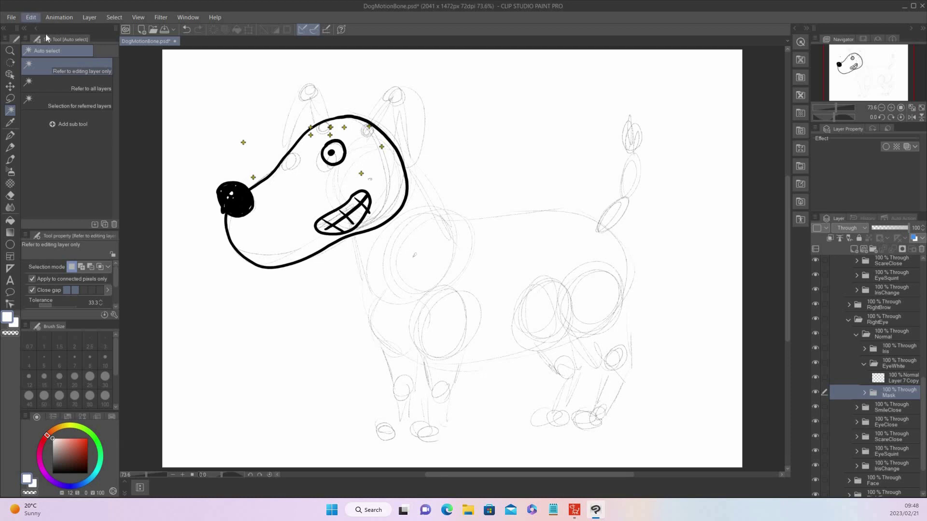
{"action": "left_click", "coordinate": [63, 85]}
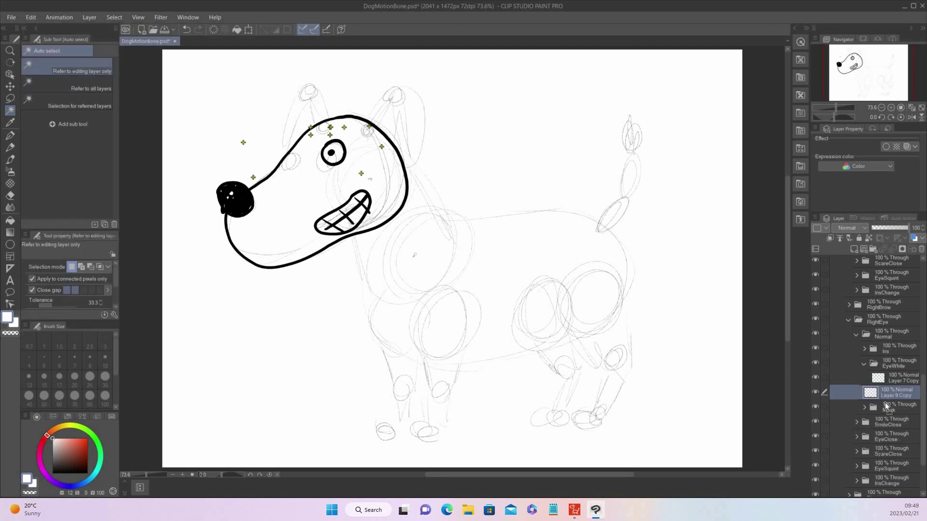
{"action": "key", "text": "ctrl+z"}
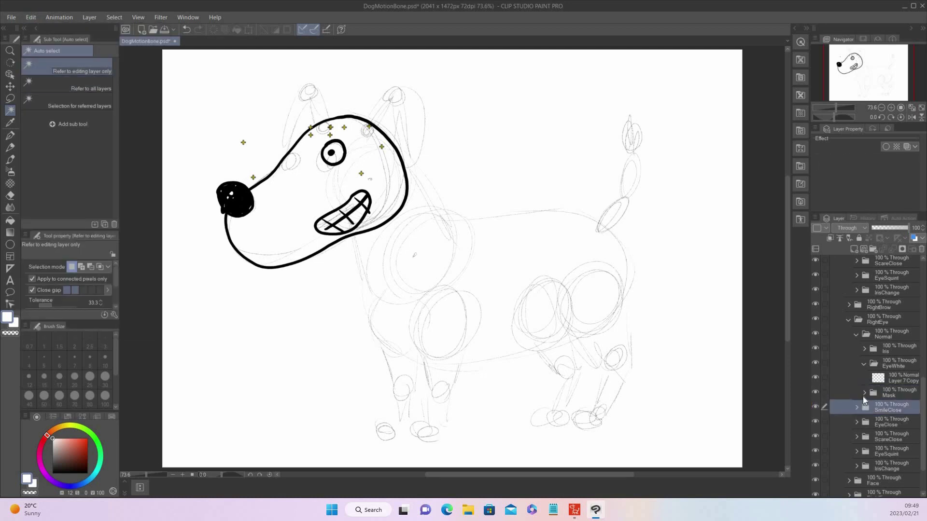
{"action": "left_click", "coordinate": [864, 393]}
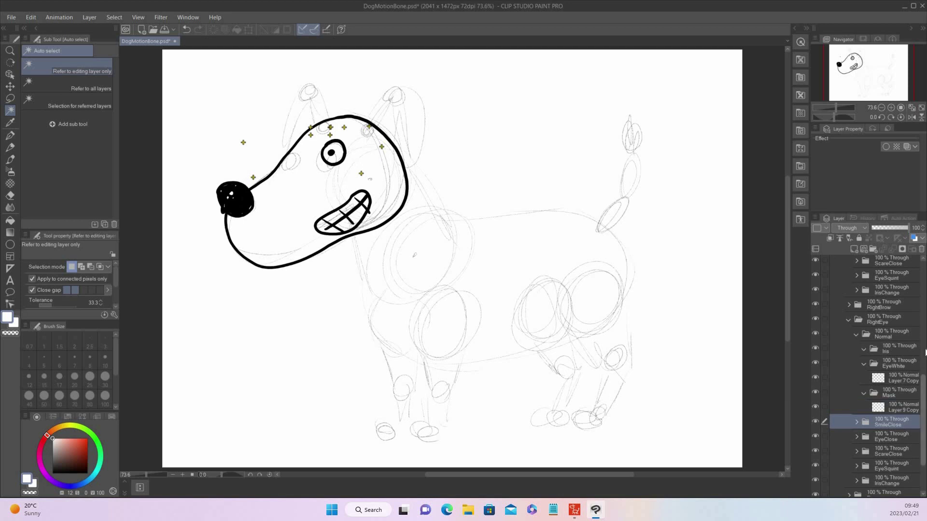
{"action": "scroll", "coordinate": [896, 338], "scroll_direction": "up", "scroll_amount": 5}
Copy Layer 8 into RightEye's Iris folder as Layer 8 Copy.
{"action": "left_click", "coordinate": [896, 331]}
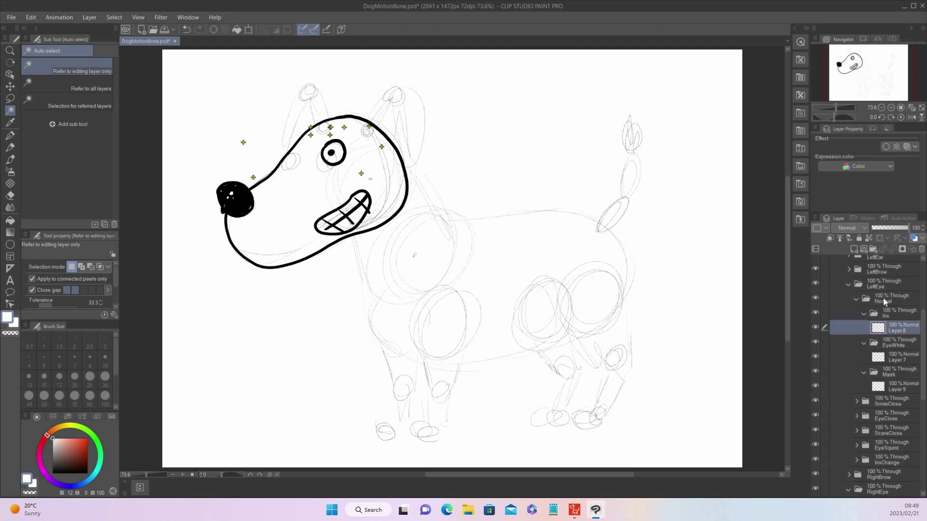
{"action": "left_click", "coordinate": [31, 18]}
{"action": "left_click", "coordinate": [65, 56]}
{"action": "scroll", "coordinate": [895, 386], "scroll_direction": "down", "scroll_amount": 5}
{"action": "left_click", "coordinate": [897, 358]}
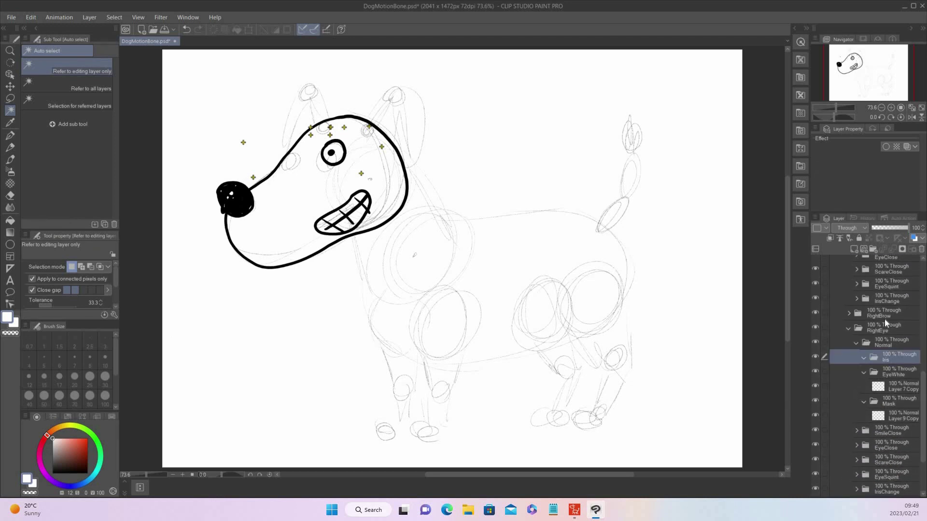
{"action": "left_click", "coordinate": [32, 18]}
{"action": "left_click", "coordinate": [66, 80]}
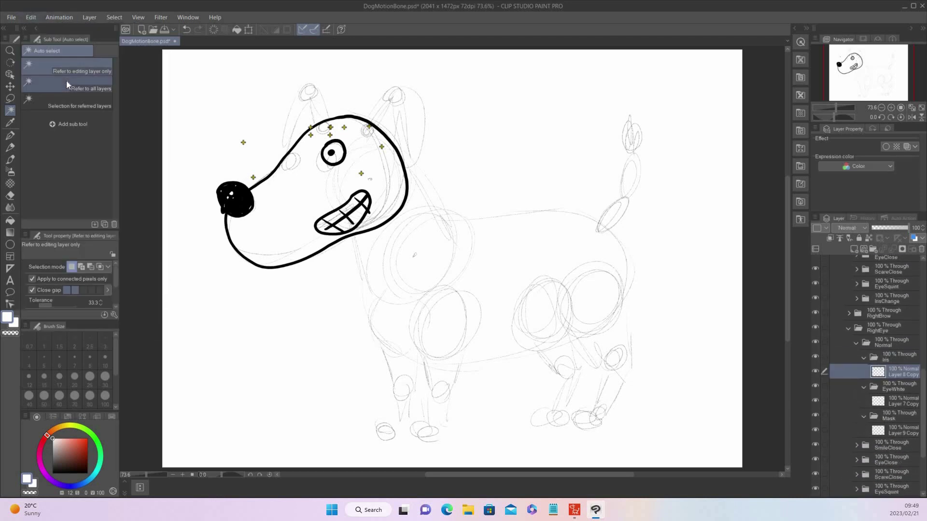
Move the copied eye layers left to form the second eye, shrinking it slightly.
{"action": "left_click", "coordinate": [902, 401], "text": "ctrl"}
{"action": "left_click", "coordinate": [901, 431], "text": "ctrl"}
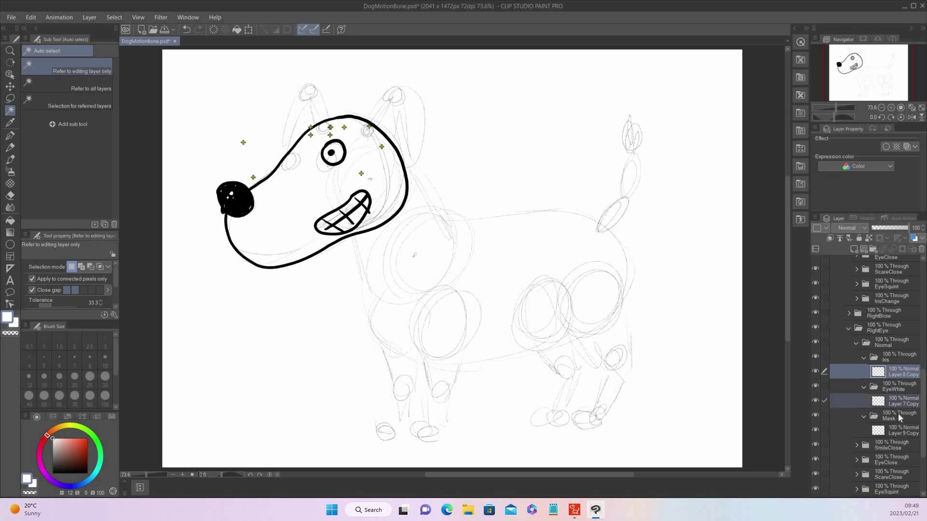
{"action": "left_click", "coordinate": [9, 87]}
{"action": "left_click_drag", "start_coordinate": [461, 289], "coordinate": [421, 287]}
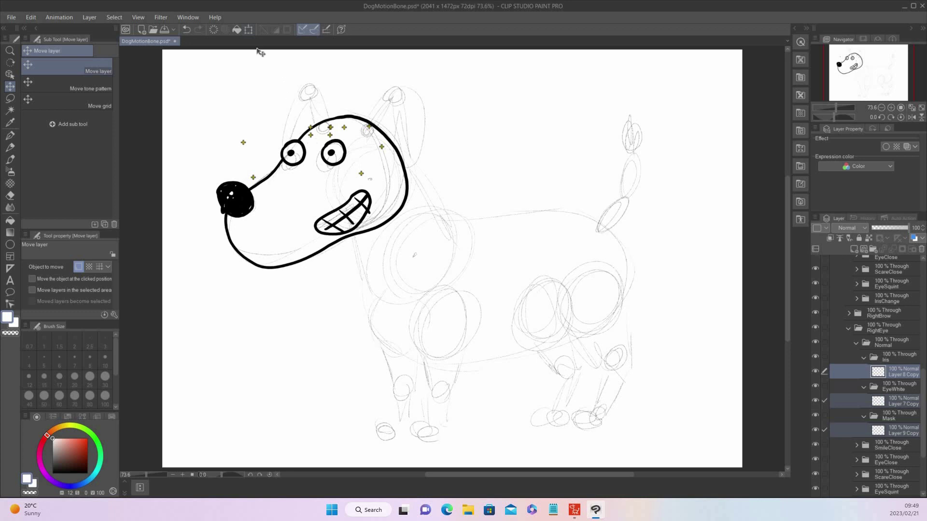
{"action": "left_click", "coordinate": [251, 27]}
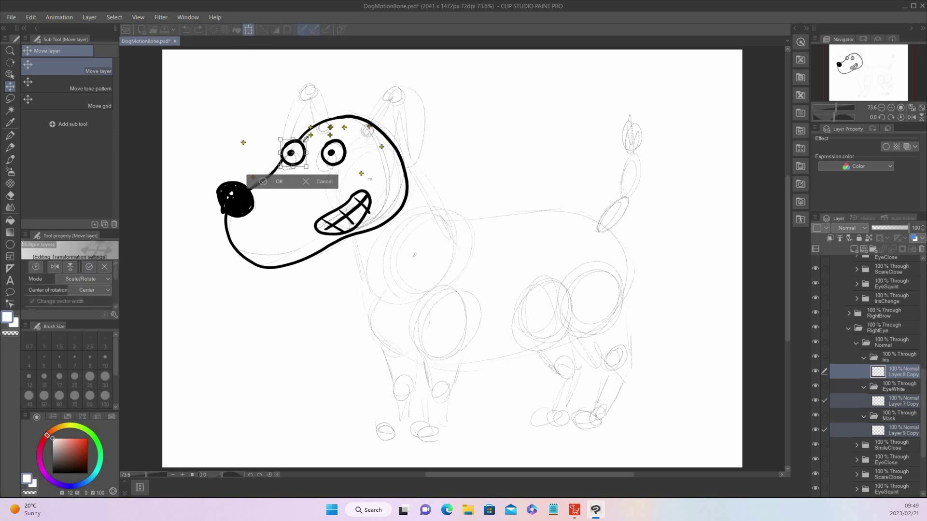
{"action": "left_click_drag", "start_coordinate": [305, 139], "coordinate": [303, 144]}
{"action": "key", "text": "Return"}
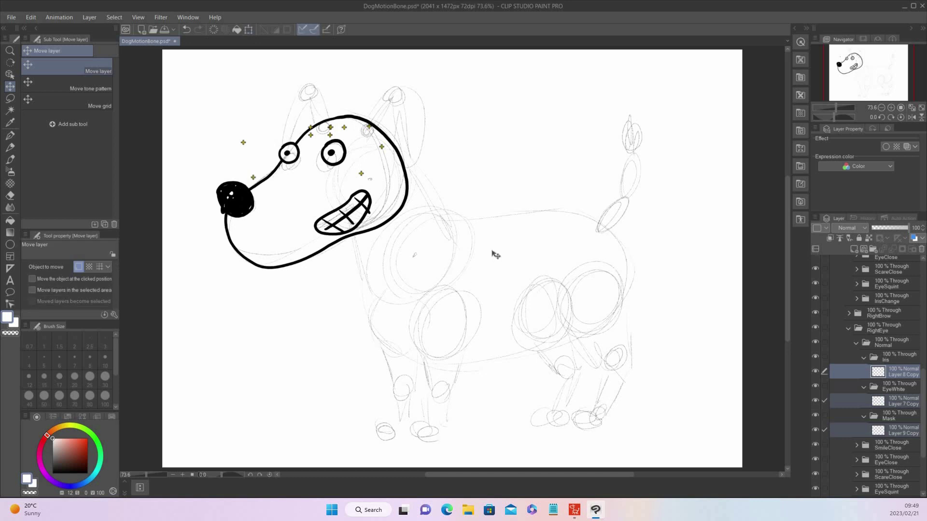
{"action": "key", "text": "Right"}
{"action": "key", "text": "Right"}
{"action": "key", "text": "Right"}
{"action": "key", "text": "Right"}
{"action": "key", "text": "Right"}
{"action": "key", "text": "Right"}
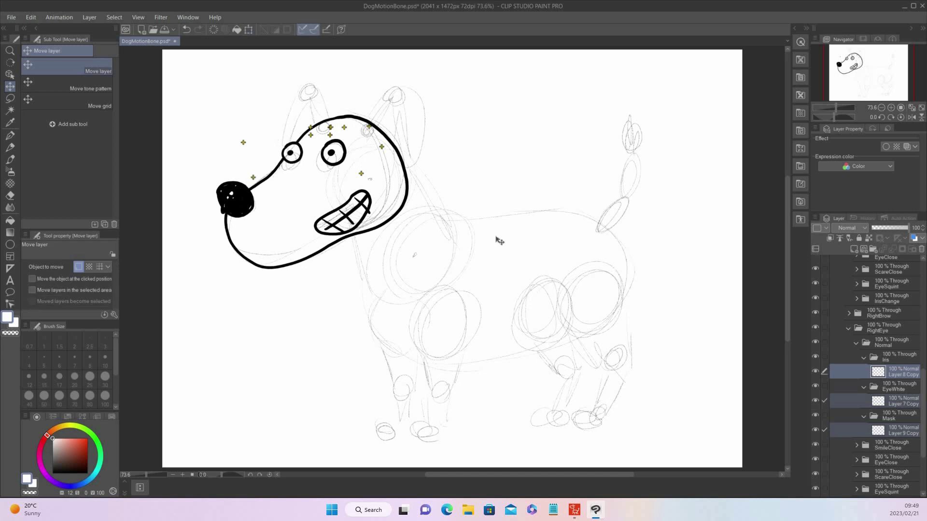
Collapse RightEye's Iris, EyeWhite and Normal subfolders.
{"action": "left_click", "coordinate": [865, 357]}
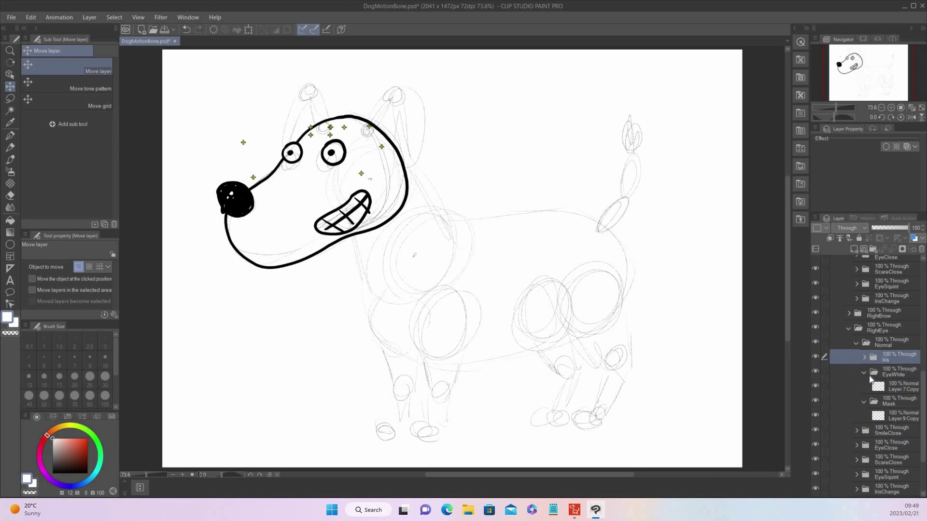
{"action": "left_click", "coordinate": [864, 372]}
{"action": "left_click", "coordinate": [855, 343]}
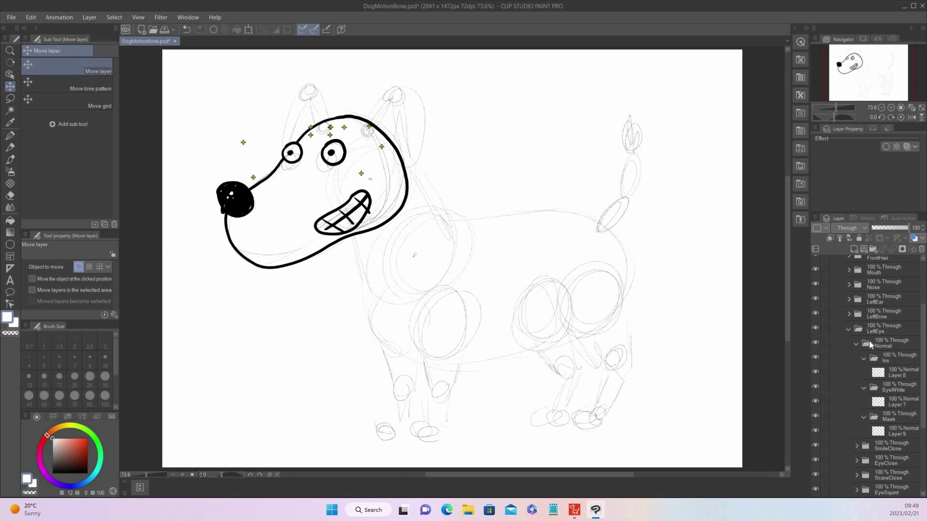
Collapse LeftEye's Iris, EyeWhite and Normal folders, LeftEye itself, and the Center folder.
{"action": "left_click", "coordinate": [864, 358]}
{"action": "left_click", "coordinate": [864, 374]}
{"action": "left_click", "coordinate": [854, 342]}
{"action": "left_click", "coordinate": [848, 329]}
{"action": "scroll", "coordinate": [883, 326], "scroll_direction": "up", "scroll_amount": 3}
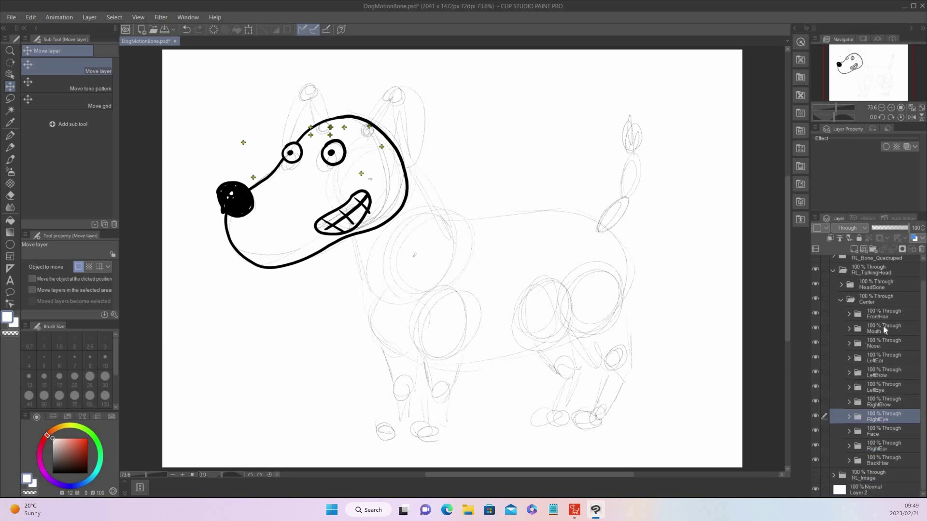
{"action": "left_click", "coordinate": [841, 299]}
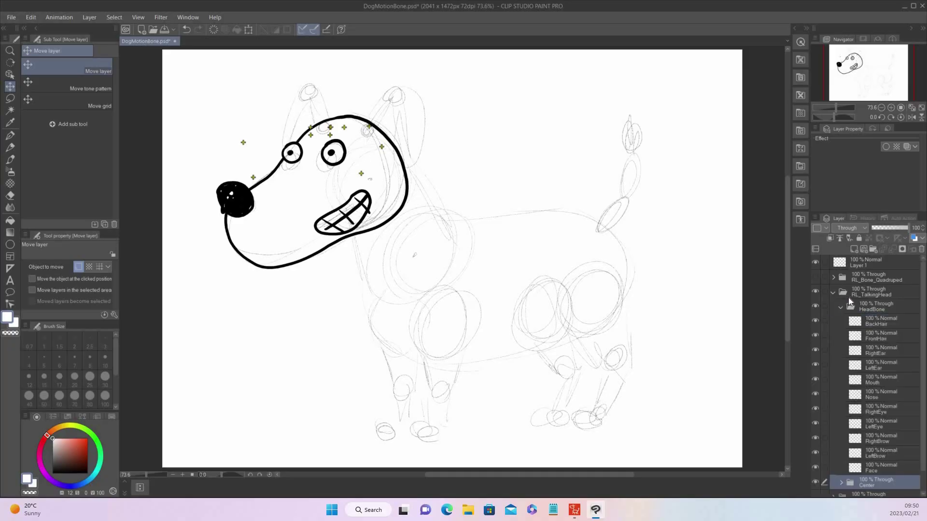
Check the BackHair, FrontHair, RightEar, LeftEar, Mouth, Nose and RightEye layers one by one.
{"action": "left_click", "coordinate": [890, 321]}
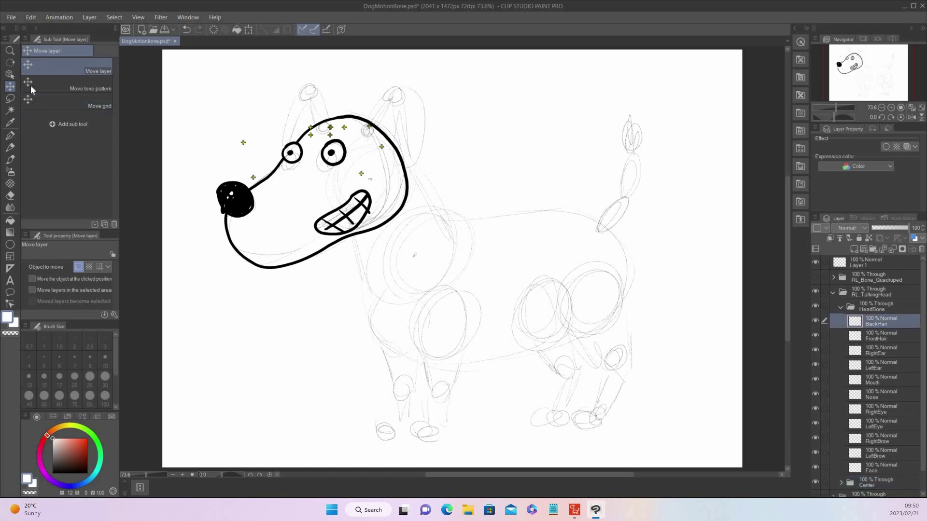
{"action": "left_click", "coordinate": [879, 335]}
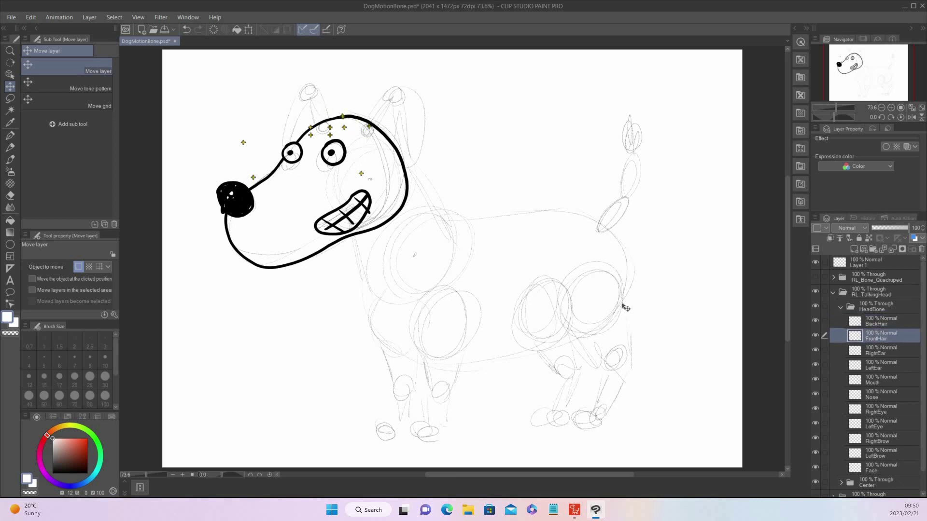
{"action": "left_click", "coordinate": [896, 353]}
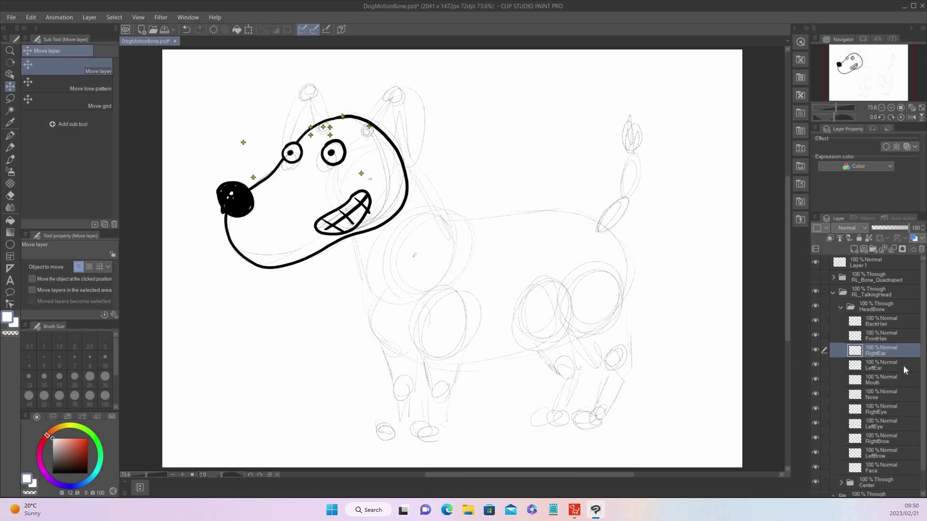
{"action": "left_click", "coordinate": [864, 363]}
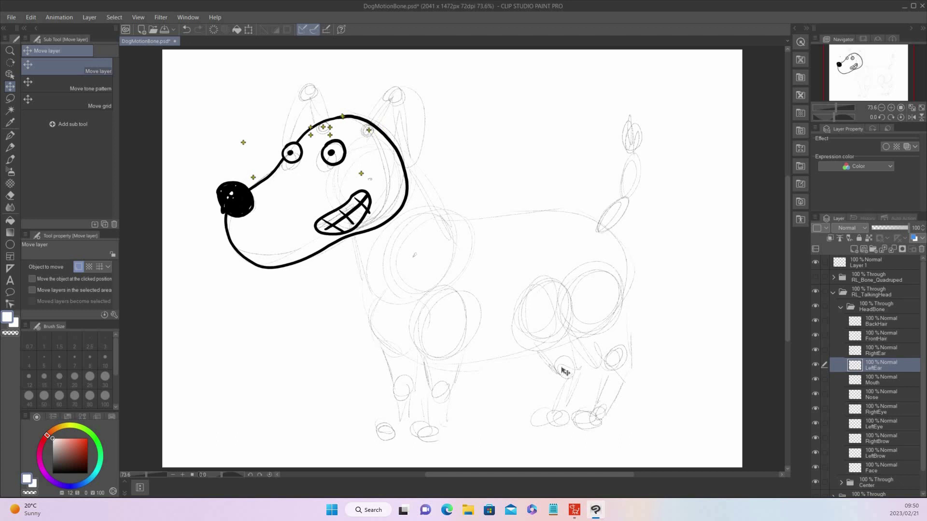
{"action": "left_click", "coordinate": [899, 379]}
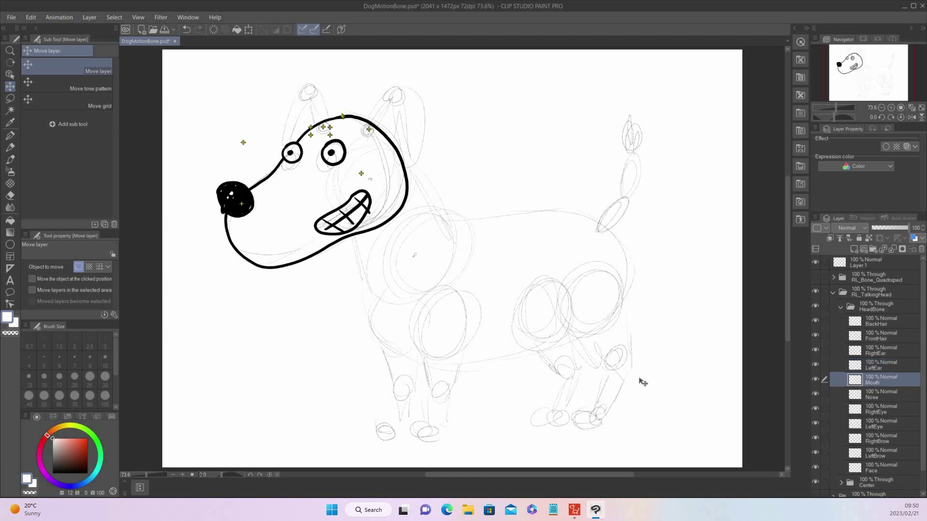
{"action": "left_click", "coordinate": [905, 400]}
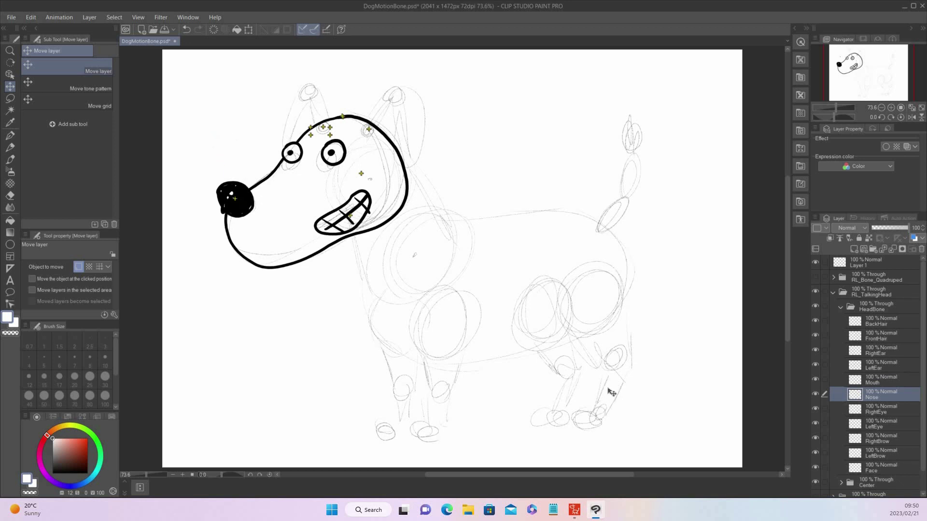
{"action": "left_click", "coordinate": [893, 409]}
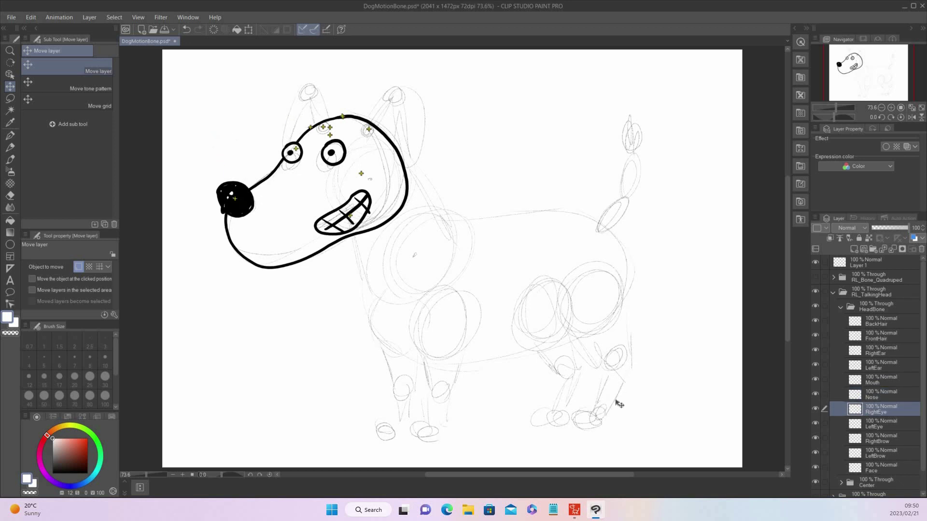
Step through the eye and brow layers to Face, nudge its marker up-left, and collapse HeadBone.
{"action": "key", "text": "alt+bracketleft"}
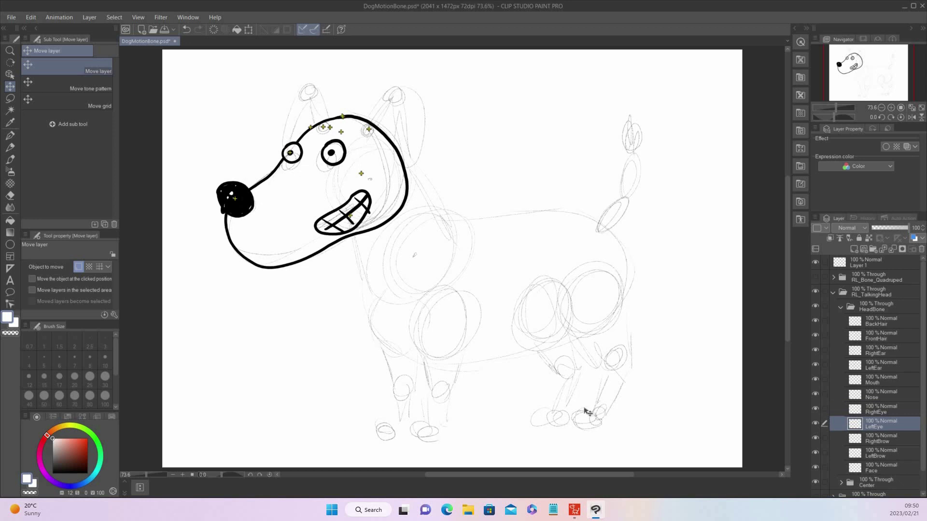
{"action": "key", "text": "alt+bracketleft"}
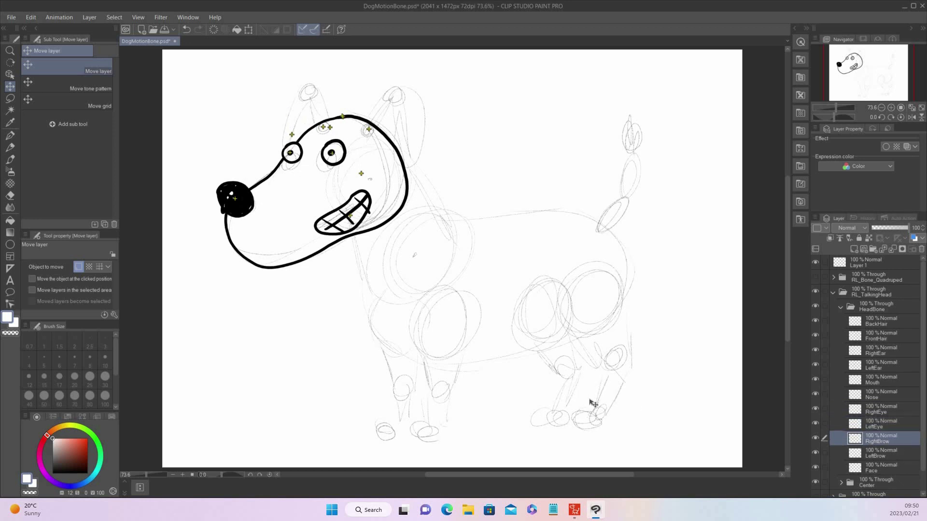
{"action": "left_click", "coordinate": [893, 455]}
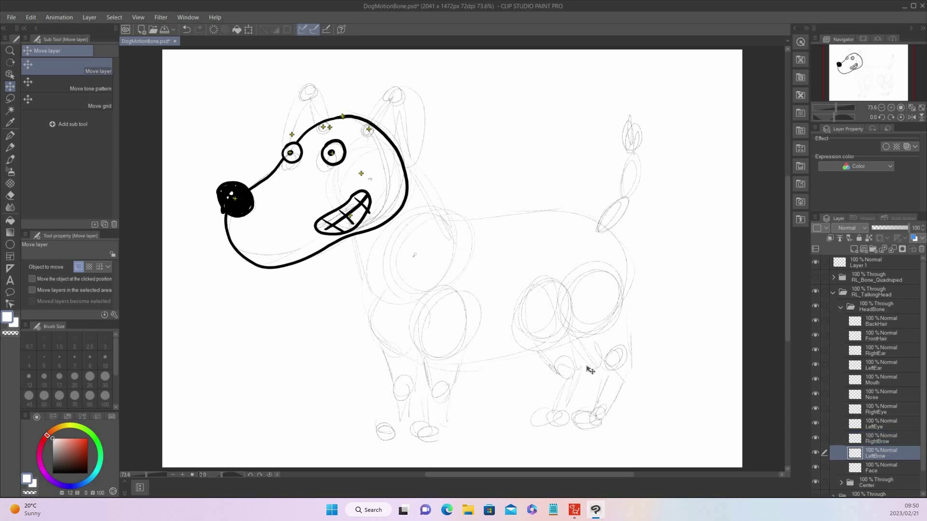
{"action": "left_click", "coordinate": [887, 468]}
{"action": "left_click_drag", "start_coordinate": [554, 363], "coordinate": [548, 352]}
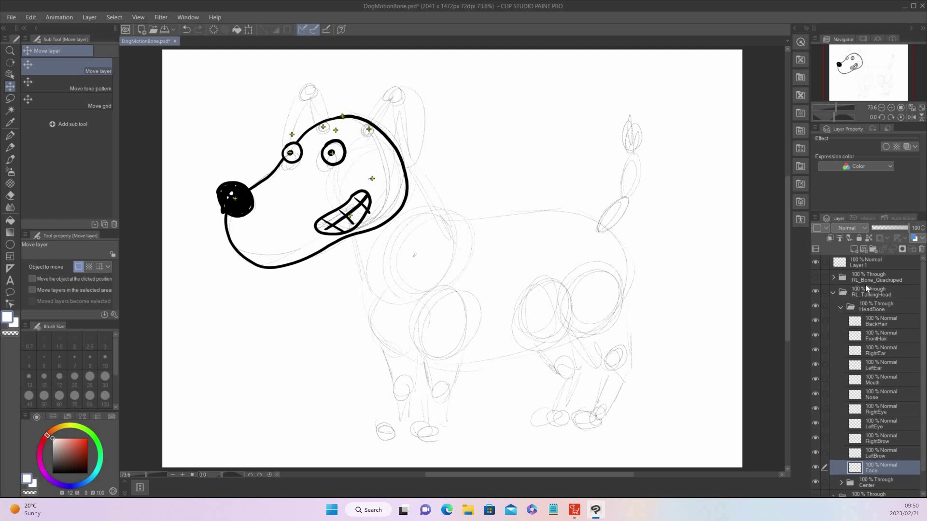
{"action": "left_click", "coordinate": [841, 307]}
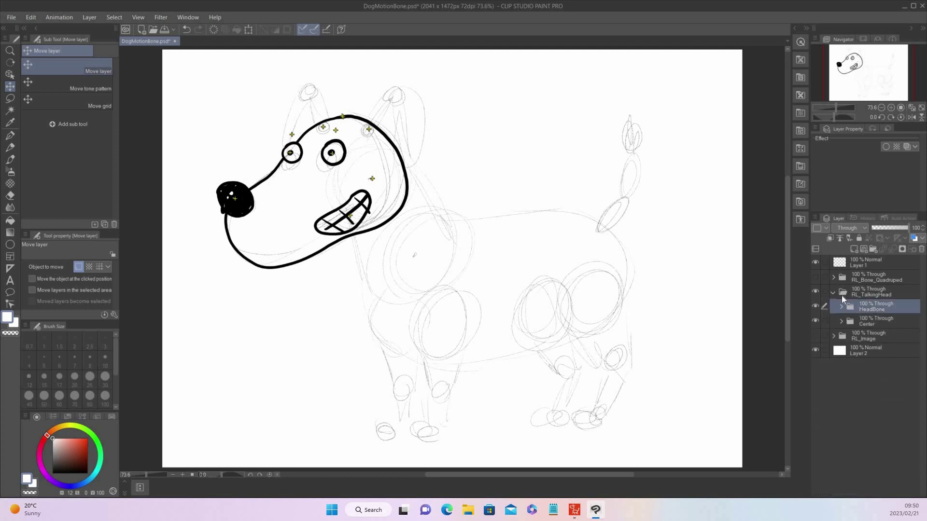
Show the RL_Bone_Quadruped markers and grey RL_Image dog, browse the BL leg bones, then open RL_Image.
{"action": "left_click", "coordinate": [815, 278]}
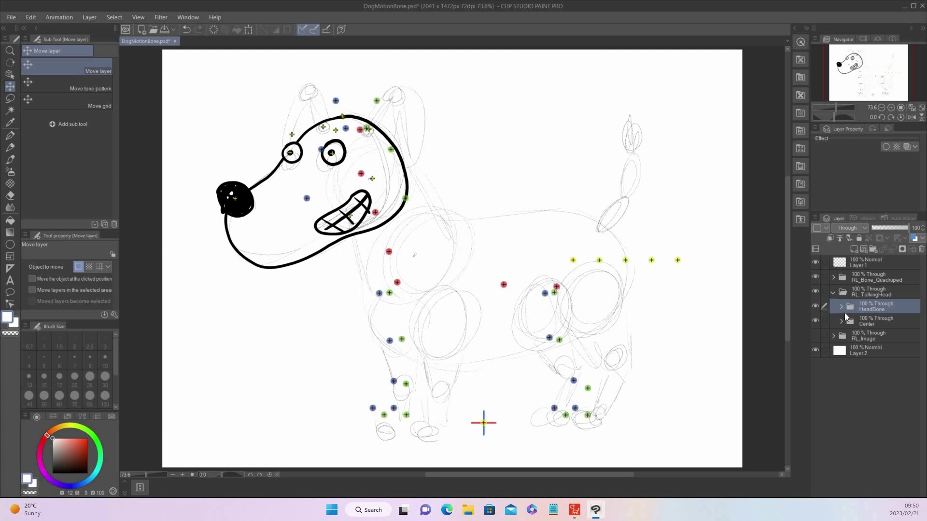
{"action": "left_click", "coordinate": [817, 335]}
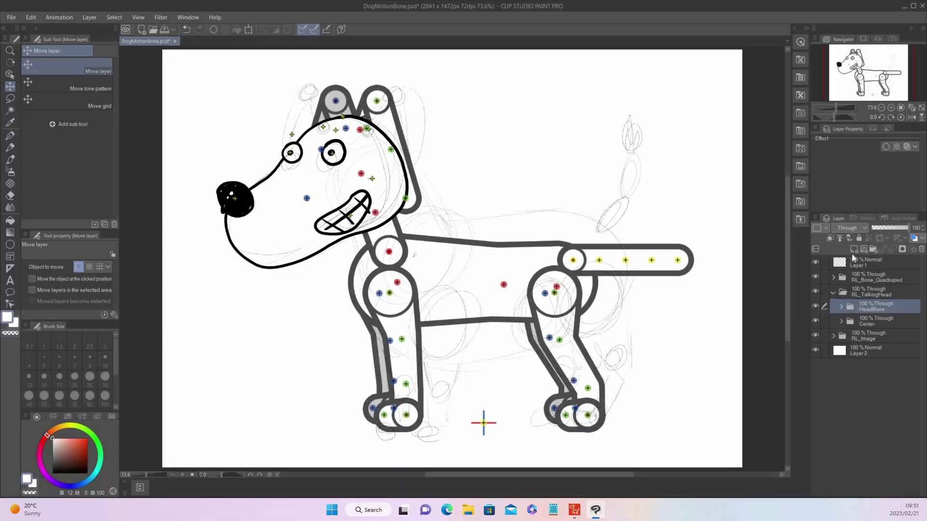
{"action": "left_click", "coordinate": [834, 278]}
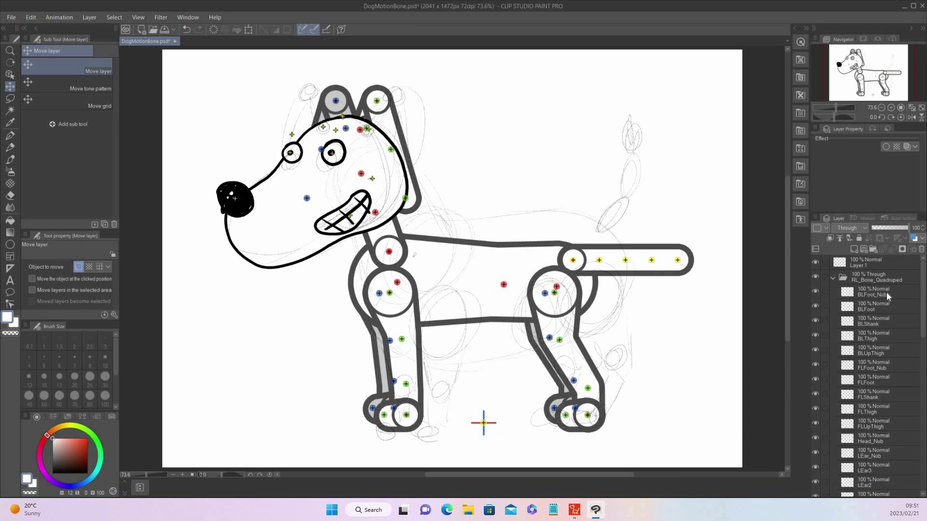
{"action": "left_click", "coordinate": [887, 293]}
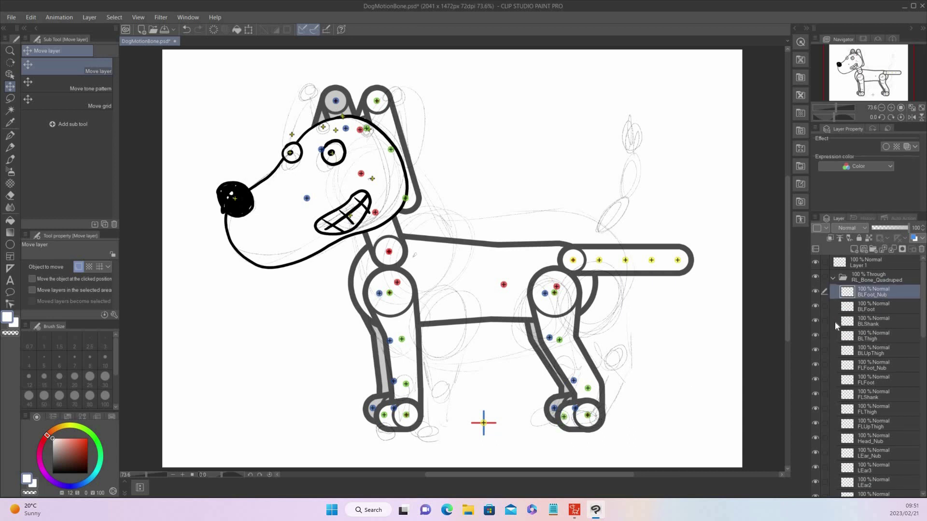
{"action": "left_click", "coordinate": [888, 308]}
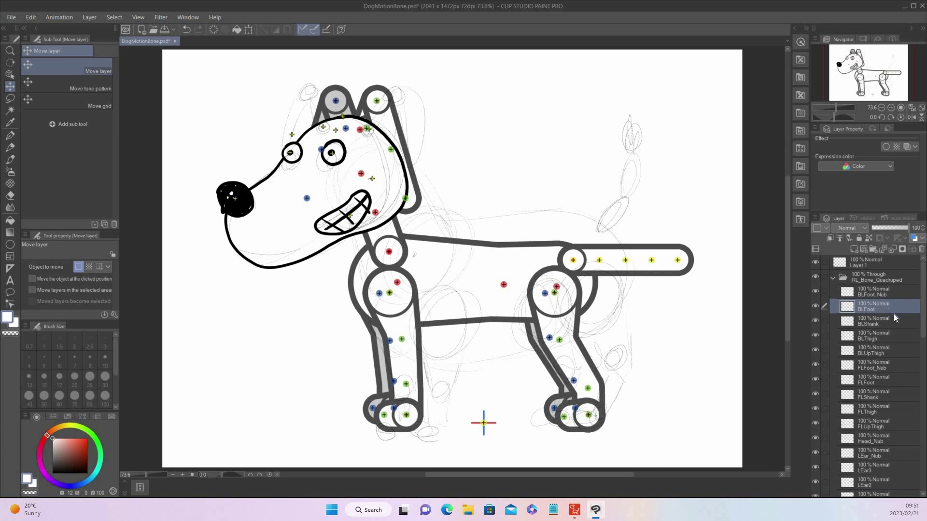
{"action": "left_click", "coordinate": [882, 321]}
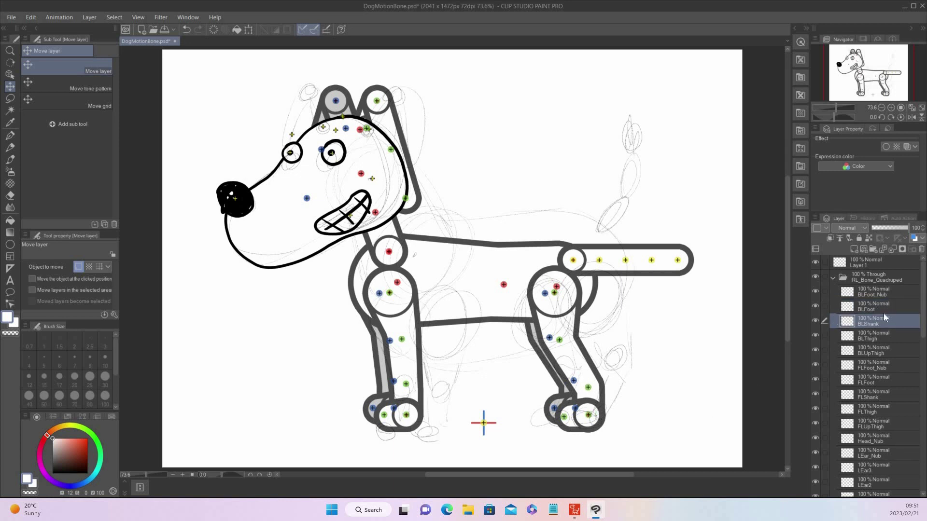
{"action": "left_click", "coordinate": [879, 338]}
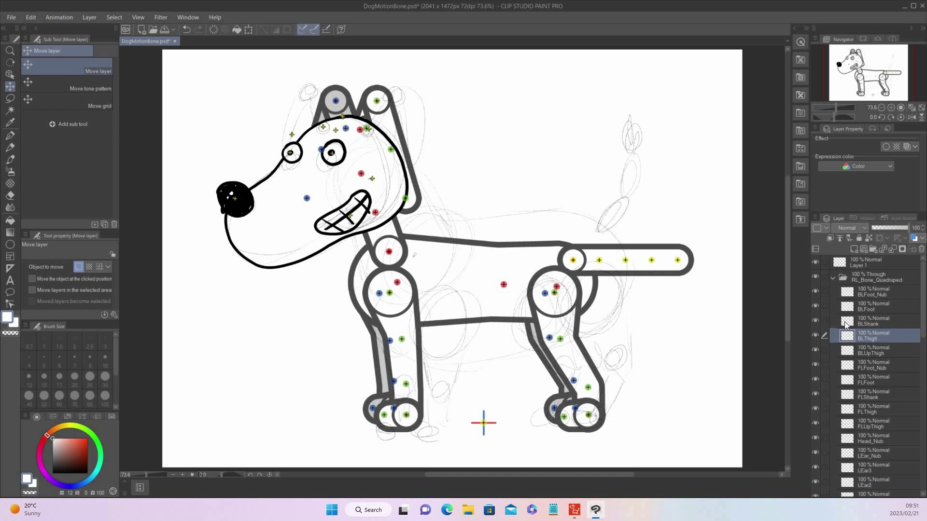
{"action": "left_click", "coordinate": [881, 353]}
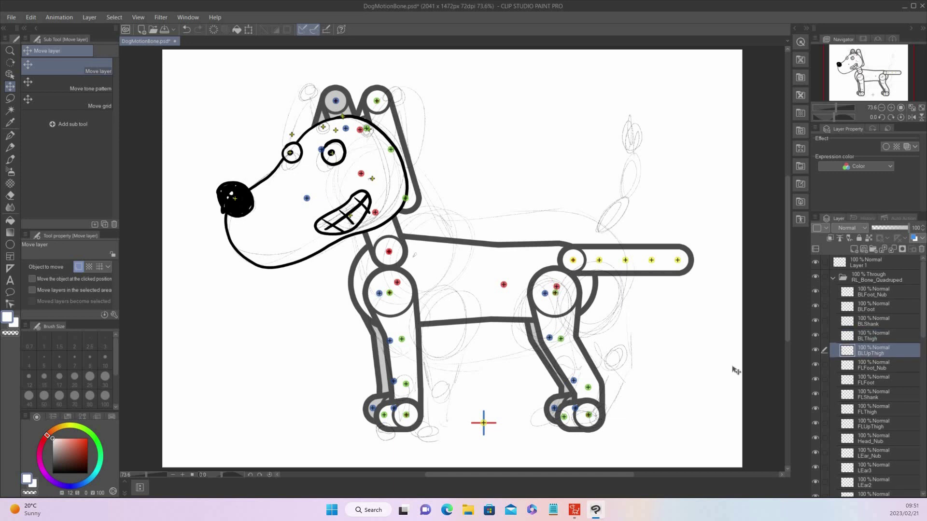
{"action": "left_click", "coordinate": [833, 279]}
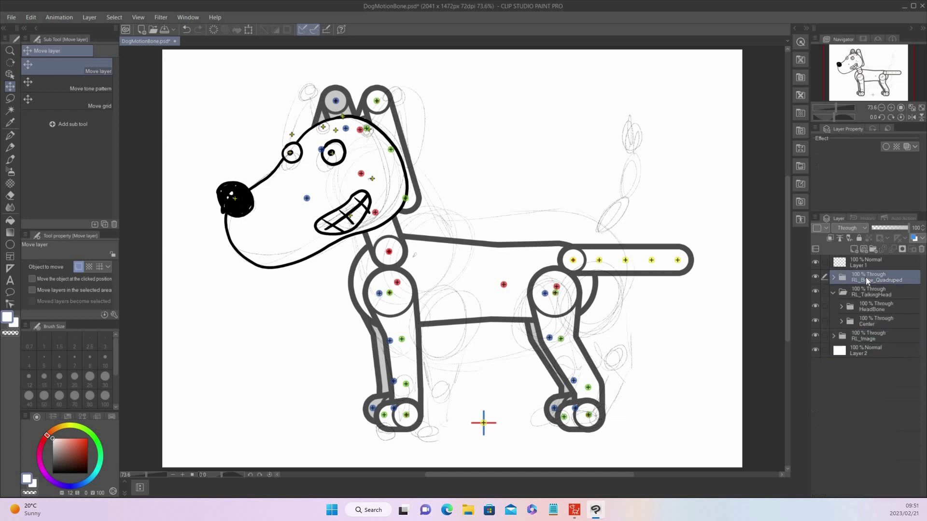
{"action": "left_click", "coordinate": [834, 337]}
Clear the template torso from the Hip layer and ink the neck-to-hind-leg body line with the G-pen.
{"action": "left_click_drag", "start_coordinate": [922, 333], "coordinate": [923, 389]}
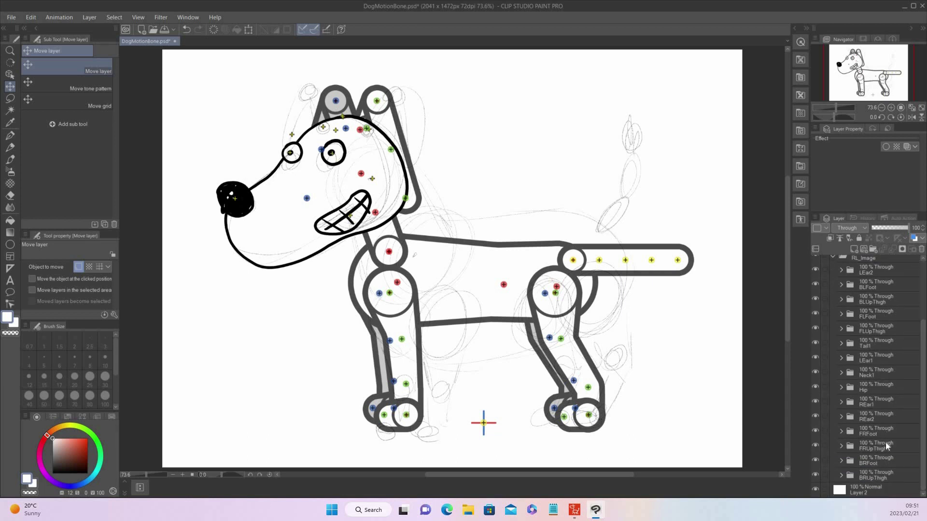
{"action": "left_click", "coordinate": [841, 387]}
{"action": "left_click", "coordinate": [885, 400]}
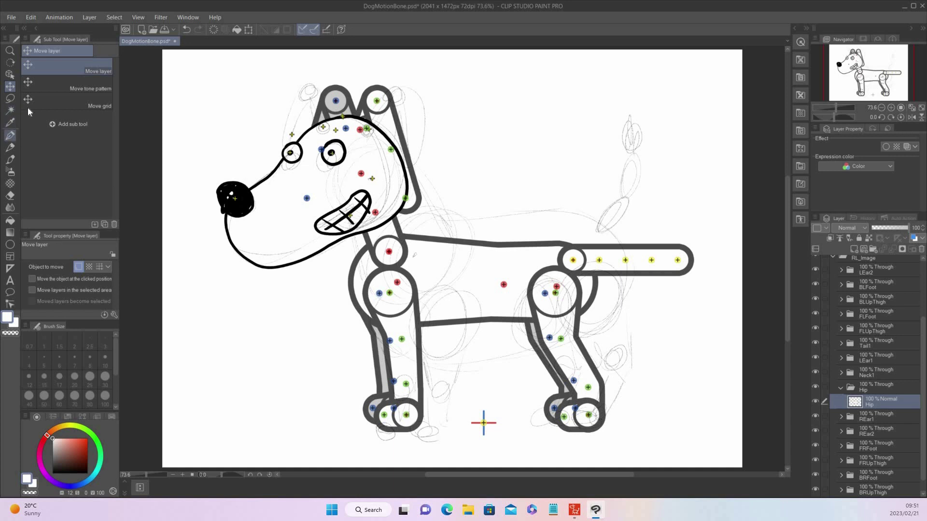
{"action": "left_click", "coordinate": [213, 28]}
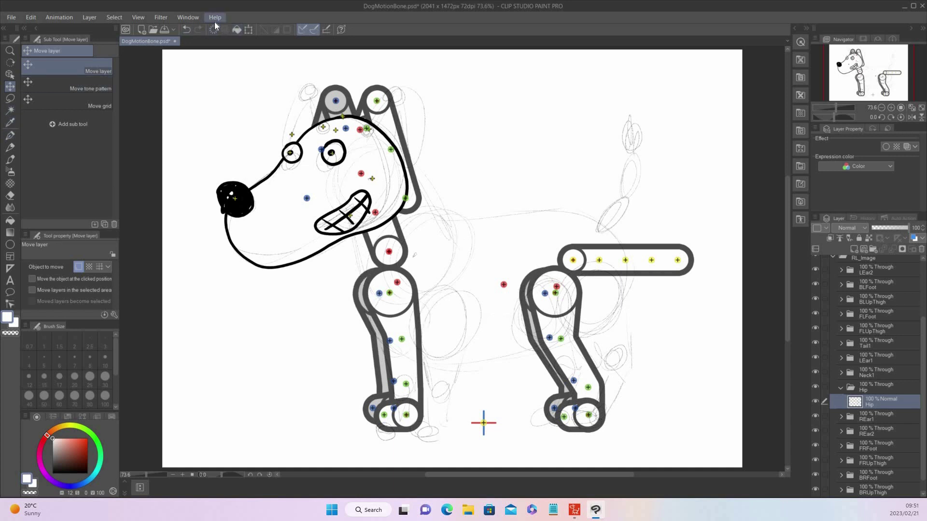
{"action": "left_click", "coordinate": [9, 136]}
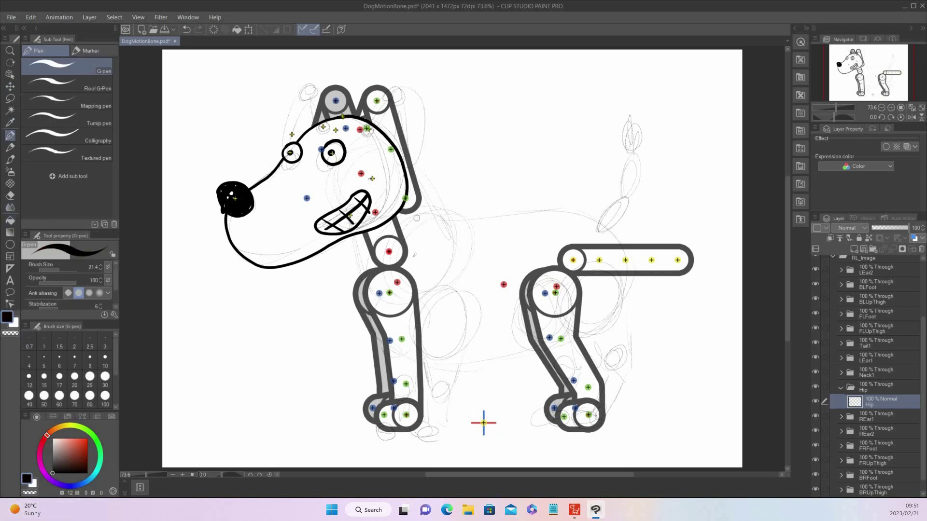
{"action": "mouse_move", "coordinate": [416, 219]}
{"action": "left_mouse_down"}
{"action": "mouse_move", "coordinate": [380, 246]}
{"action": "mouse_move", "coordinate": [367, 275]}
{"action": "mouse_move", "coordinate": [375, 325]}
{"action": "mouse_move", "coordinate": [392, 355]}
{"action": "mouse_move", "coordinate": [430, 368]}
{"action": "mouse_move", "coordinate": [489, 365]}
{"action": "mouse_move", "coordinate": [596, 322]}
{"action": "mouse_move", "coordinate": [621, 293]}
{"action": "mouse_move", "coordinate": [624, 261]}
{"action": "mouse_move", "coordinate": [610, 237]}
{"action": "mouse_move", "coordinate": [583, 220]}
{"action": "mouse_move", "coordinate": [402, 224]}
{"action": "left_mouse_up"}
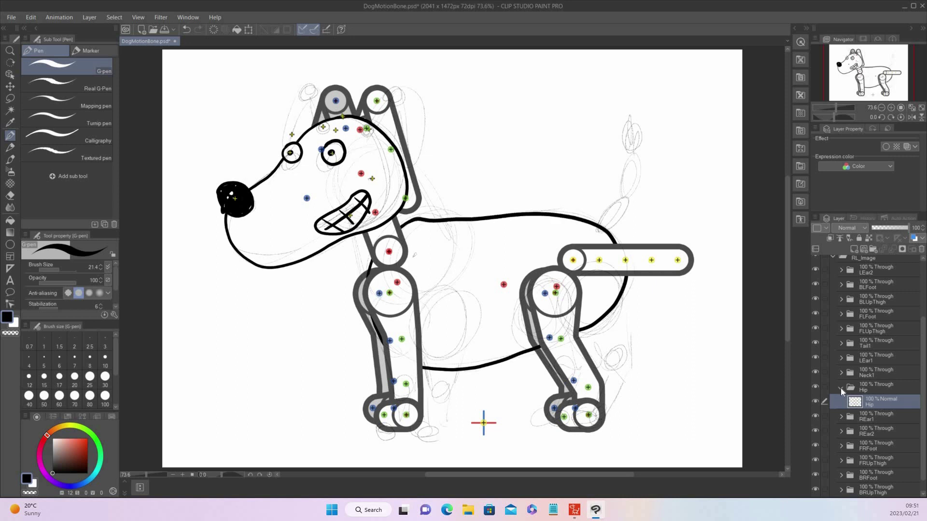
{"action": "left_click", "coordinate": [841, 388]}
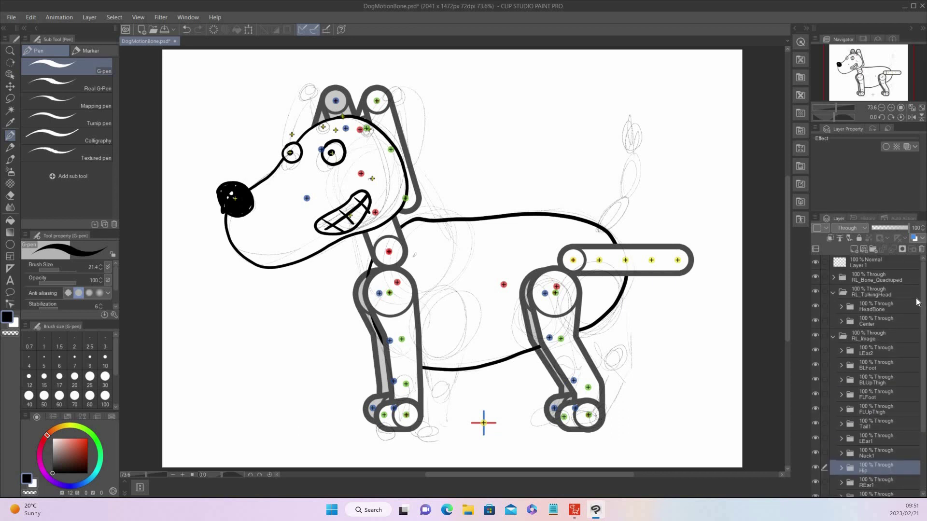
Hide the rough sketch layer and collapse the RL_Image folder.
{"action": "left_click", "coordinate": [878, 262]}
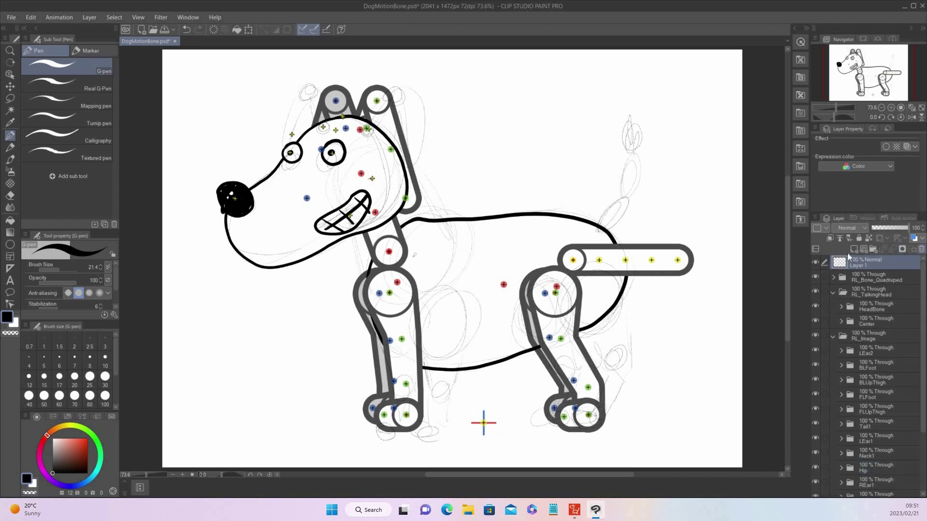
{"action": "left_click", "coordinate": [815, 262]}
{"action": "left_click_drag", "start_coordinate": [922, 339], "coordinate": [922, 396]}
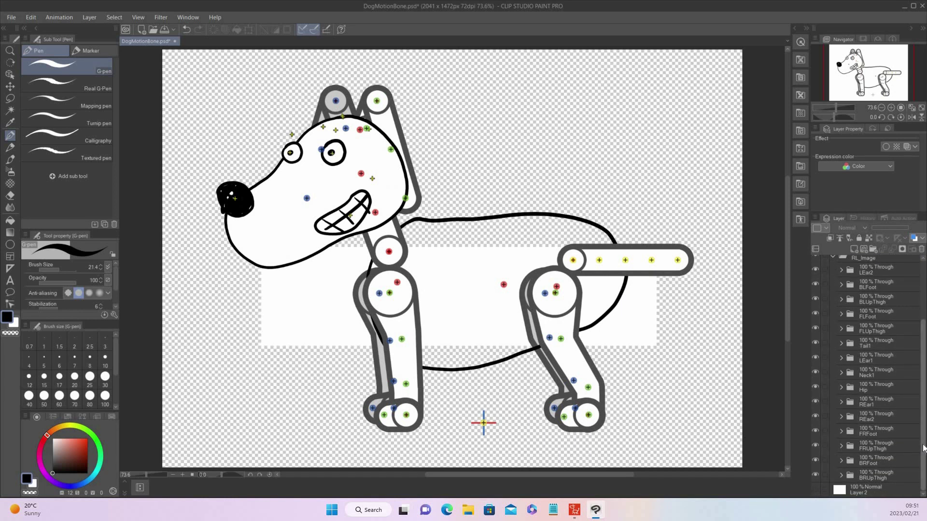
{"action": "left_click_drag", "start_coordinate": [925, 410], "coordinate": [923, 360]}
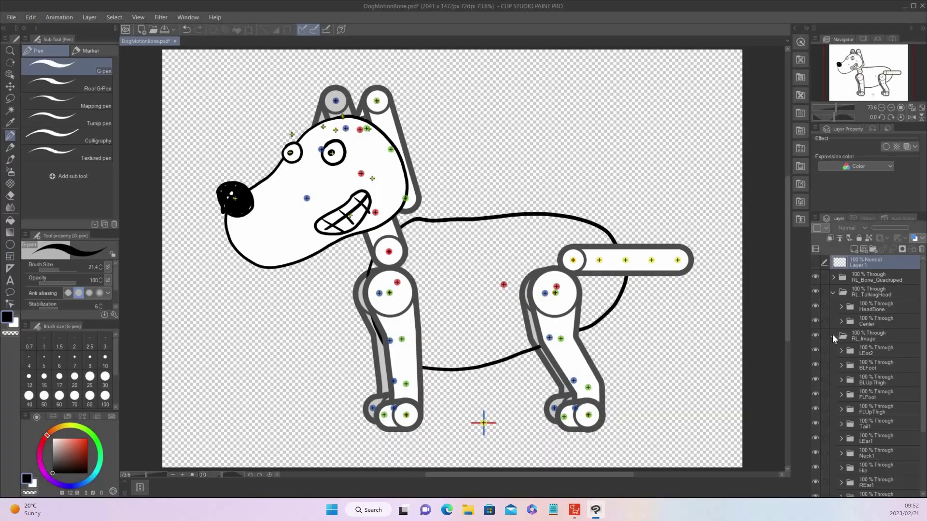
{"action": "left_click", "coordinate": [833, 337]}
Open Center > Face and select both the NSFace and Layer 3 layers.
{"action": "left_click", "coordinate": [841, 321]}
{"action": "scroll", "coordinate": [876, 424], "scroll_direction": "down", "scroll_amount": 1}
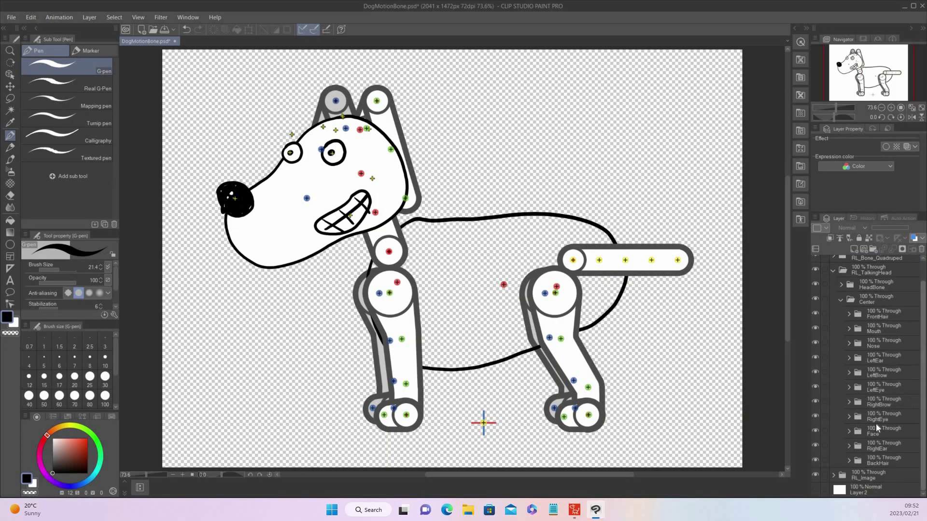
{"action": "left_click", "coordinate": [850, 431]}
{"action": "scroll", "coordinate": [879, 415], "scroll_direction": "down", "scroll_amount": 3}
{"action": "left_click", "coordinate": [900, 419]}
{"action": "left_click", "coordinate": [899, 432]}
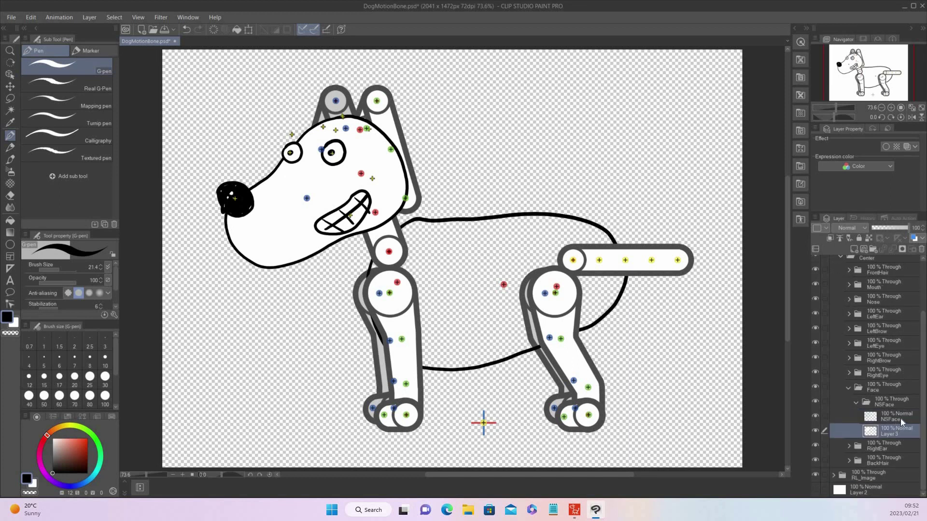
{"action": "left_click", "coordinate": [906, 416], "text": "ctrl"}
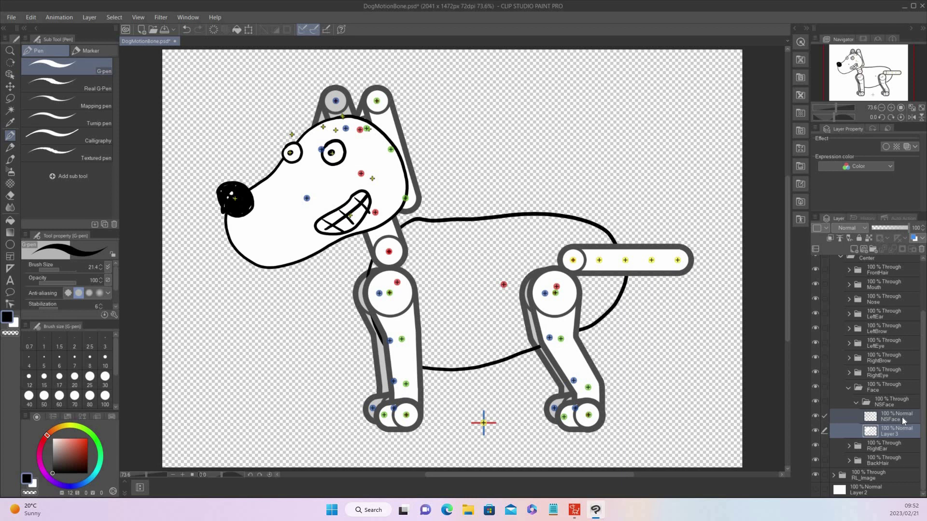
Merge the selected NSFace and Layer 3 into one Layer 3, then fold the NSFace and Face folders.
{"action": "right_click", "coordinate": [900, 416]}
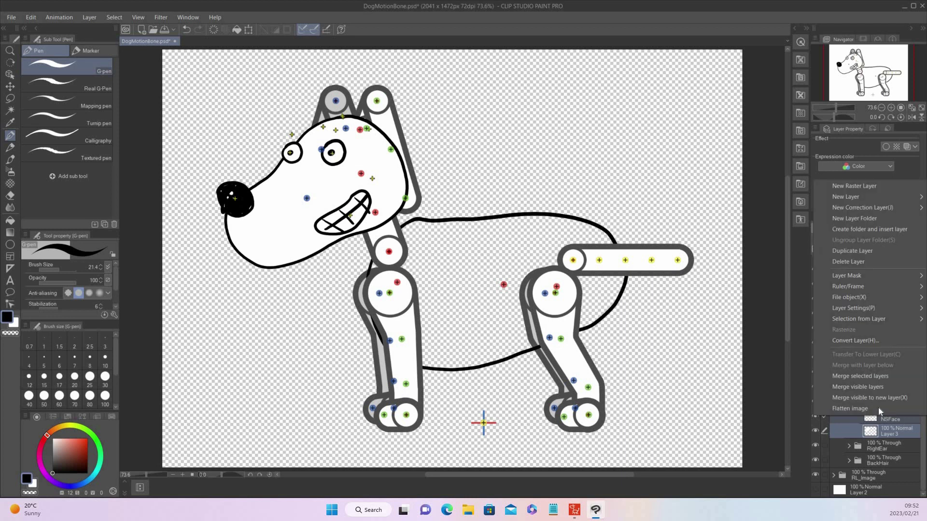
{"action": "left_click", "coordinate": [880, 377]}
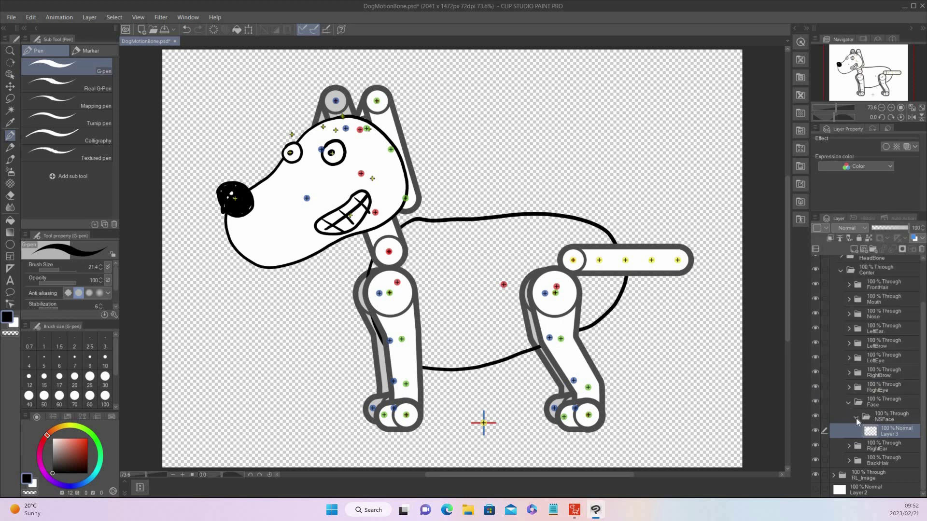
{"action": "left_click", "coordinate": [856, 419]}
{"action": "left_click", "coordinate": [848, 418]}
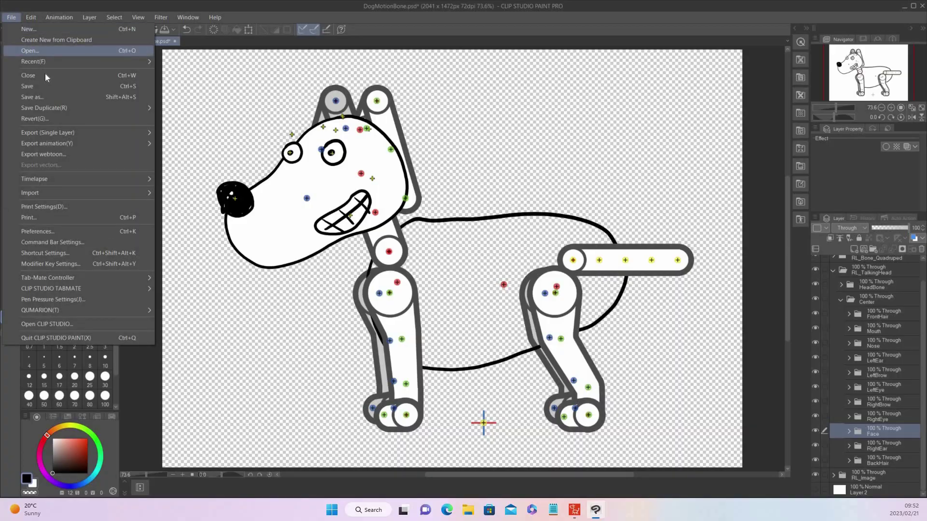
Save As DogMotionBone in Photoshop Document (.psd) format.
{"action": "left_click", "coordinate": [53, 95]}
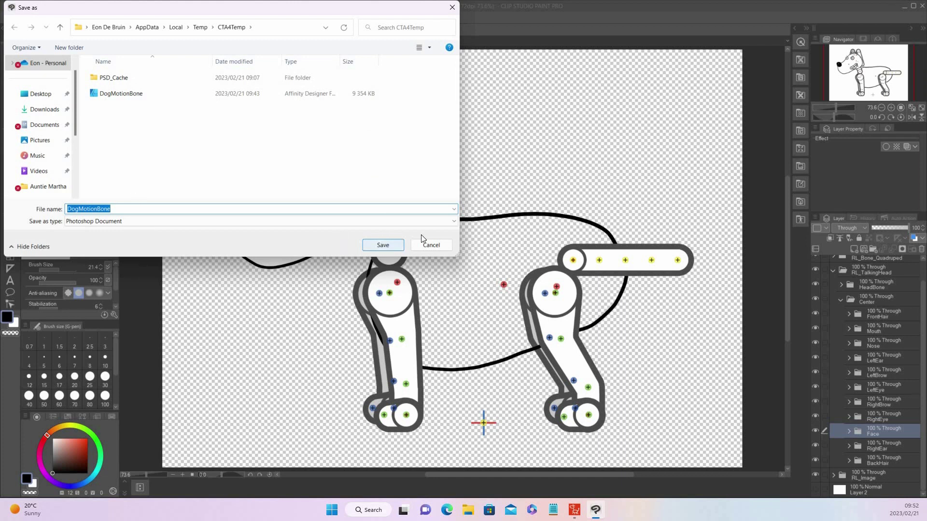
{"action": "left_click", "coordinate": [432, 245]}
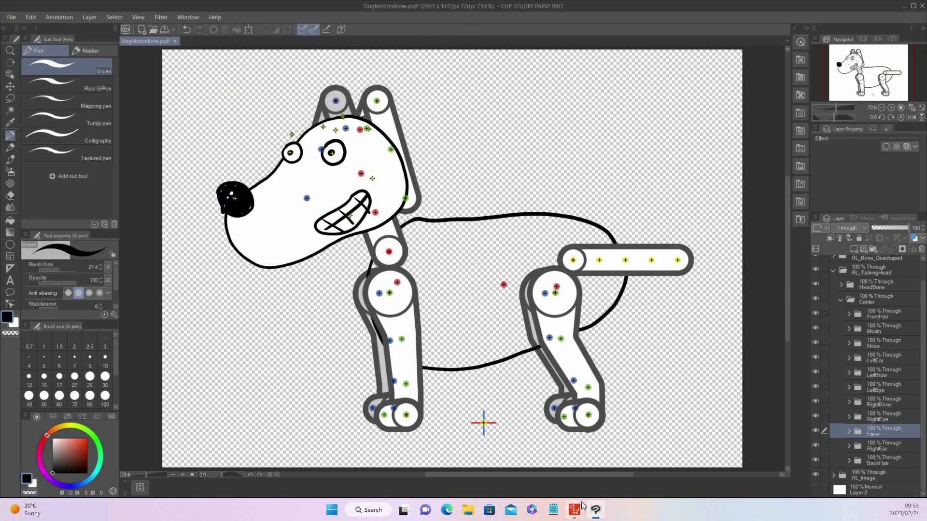
Return to Cartoon Animator 4, select the dog body, and leave Composer Mode for Stage Mode.
{"action": "left_click", "coordinate": [583, 505]}
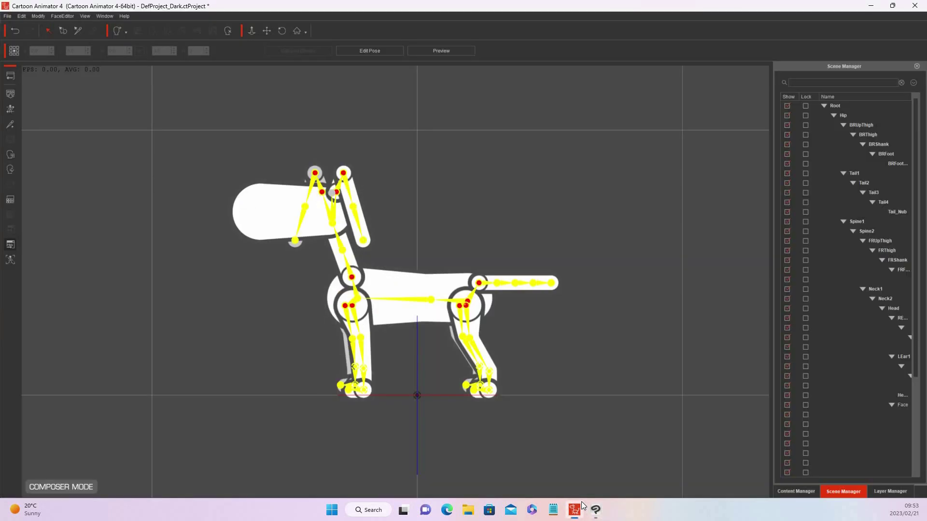
{"action": "left_click", "coordinate": [412, 285]}
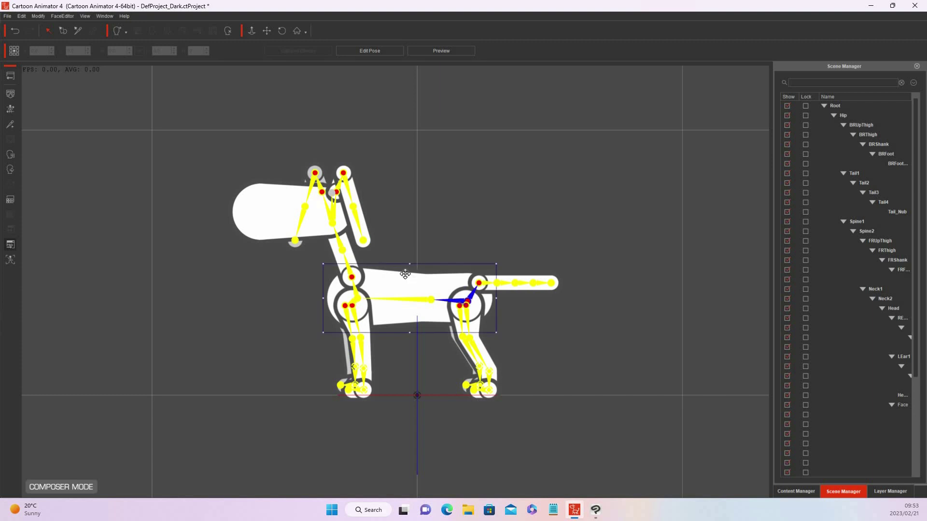
{"action": "left_click", "coordinate": [10, 97]}
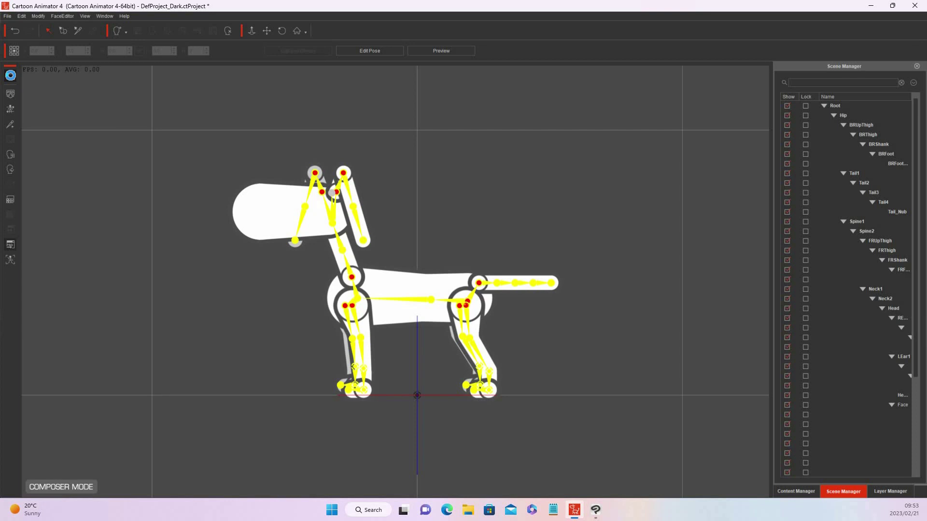
{"action": "left_click", "coordinate": [10, 76]}
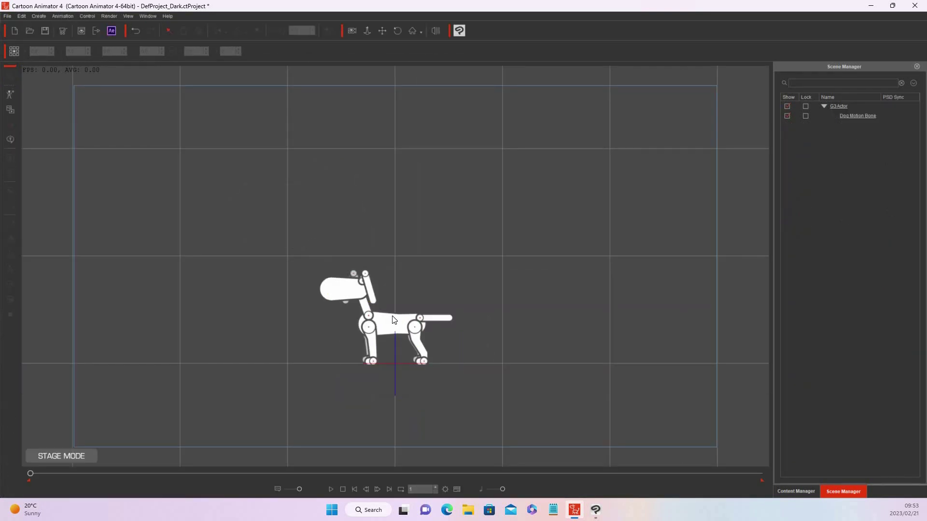
Apply the Bark(3E) motion from Animation > Dog > Perform to the dog and play it.
{"action": "left_click", "coordinate": [392, 318]}
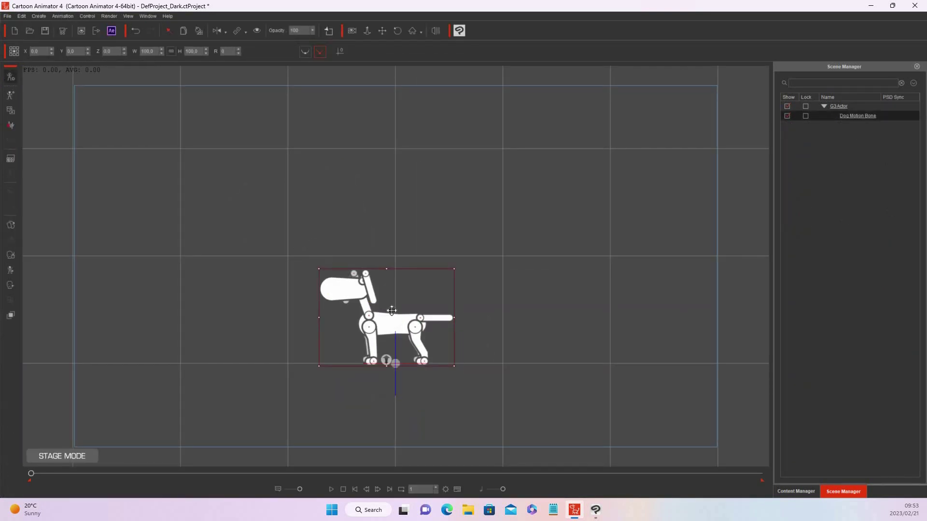
{"action": "left_click", "coordinate": [797, 491]}
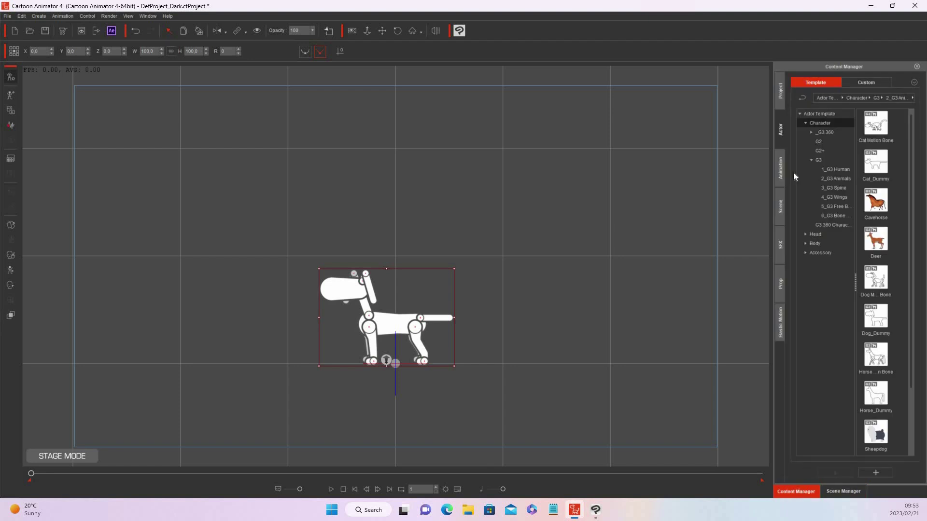
{"action": "left_click", "coordinate": [779, 165]}
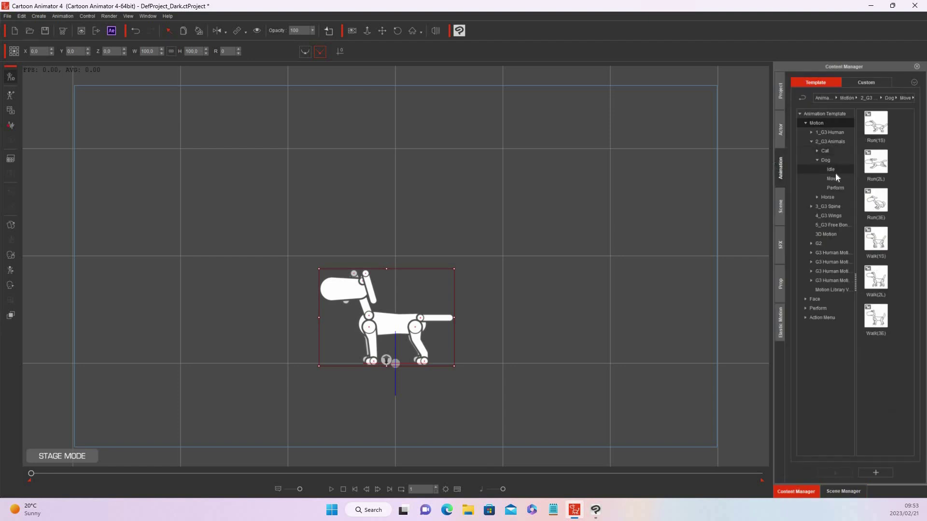
{"action": "left_click", "coordinate": [836, 187]}
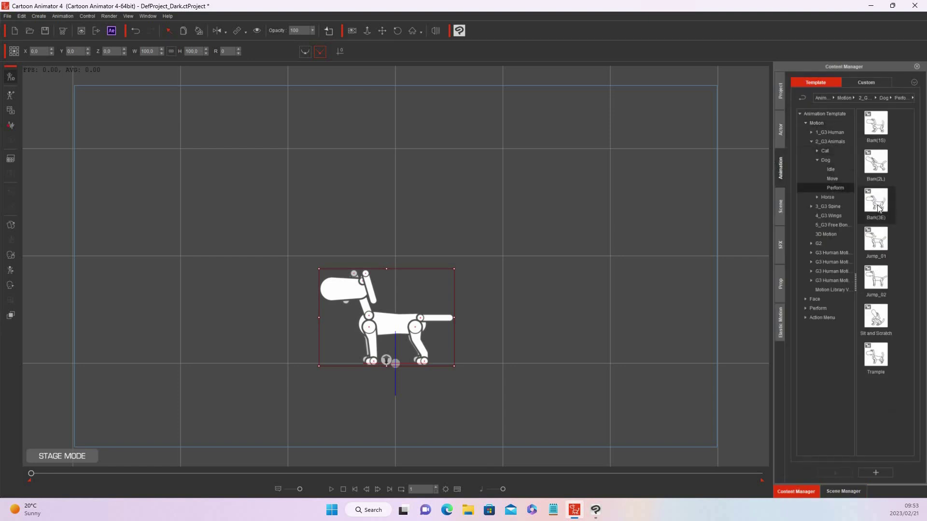
{"action": "left_click_drag", "start_coordinate": [879, 208], "coordinate": [397, 326]}
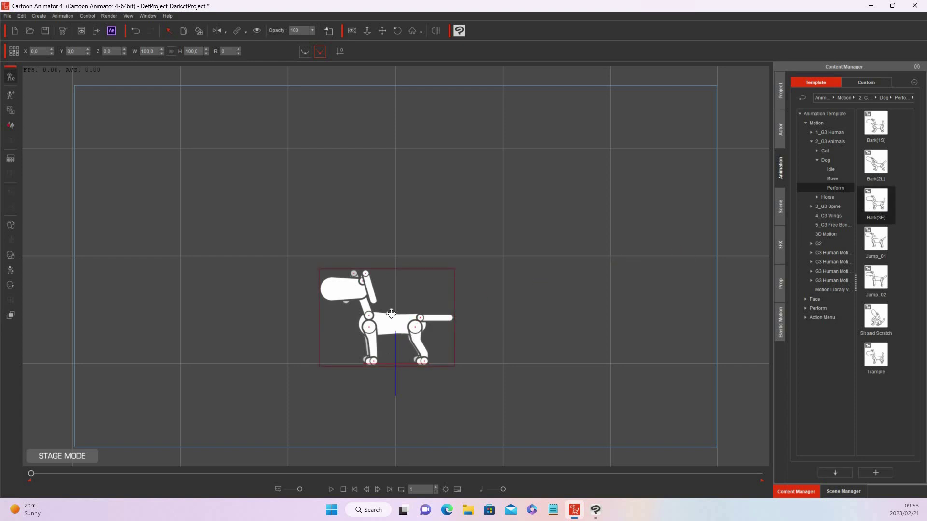
{"action": "key", "text": "space"}
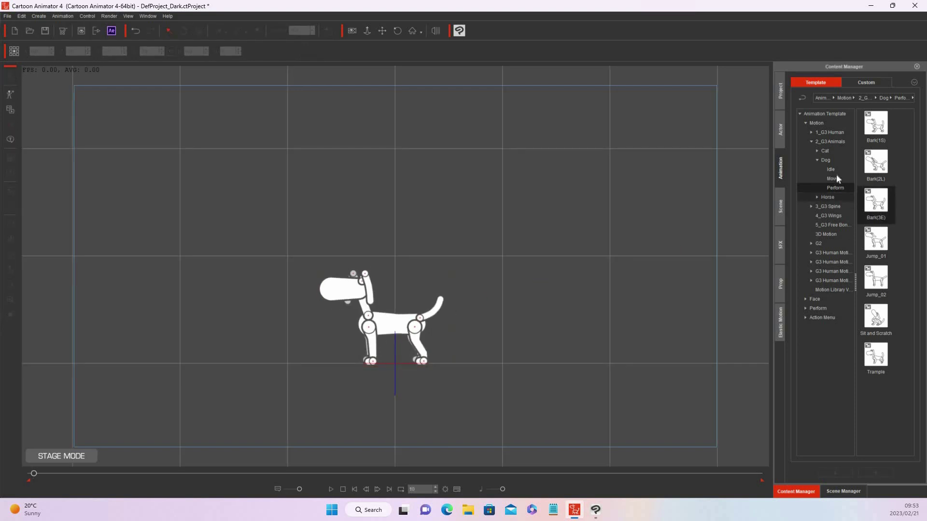
Stop playback, rewind to the start, and undo the Bark(3E) motion.
{"action": "left_click", "coordinate": [837, 177]}
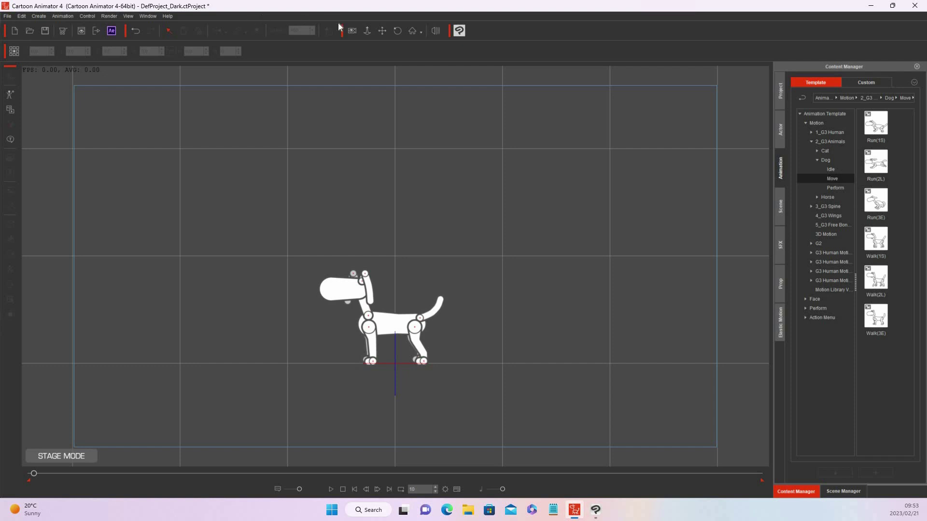
{"action": "left_click", "coordinate": [354, 489]}
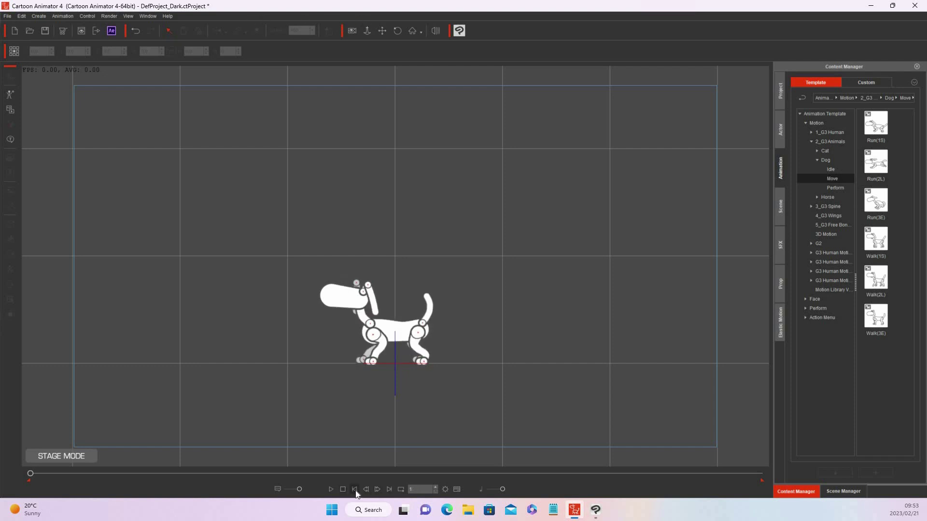
{"action": "left_click", "coordinate": [135, 30]}
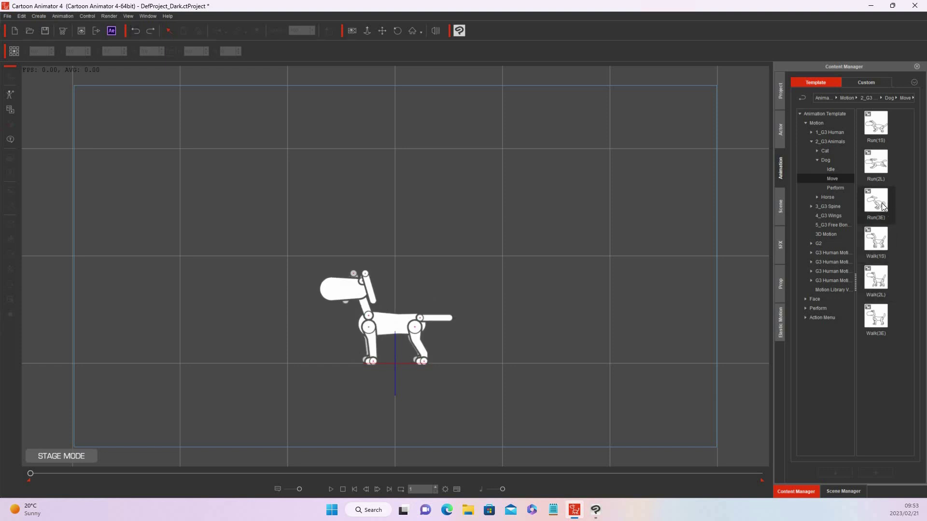
Apply a Run motion from the Dog Move templates to the dog actor.
{"action": "left_click_drag", "start_coordinate": [441, 311], "coordinate": [392, 325]}
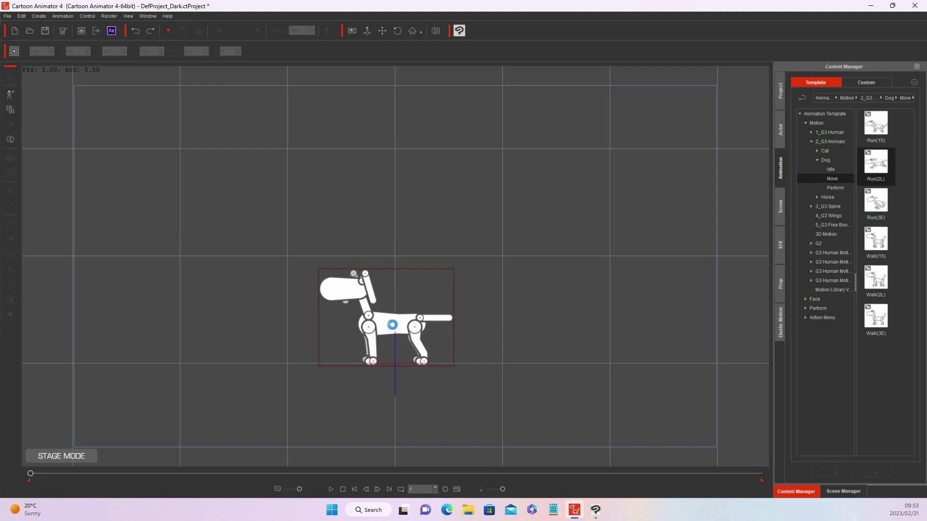